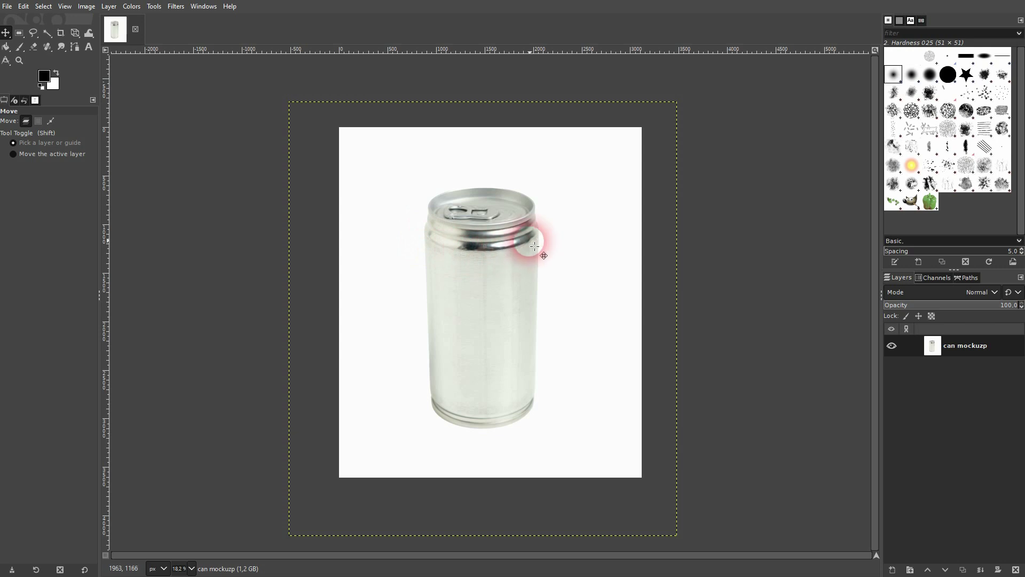
# Create a new layer named 'text' with Transparency fill above the can mockup.
pyautogui.click(892, 570)
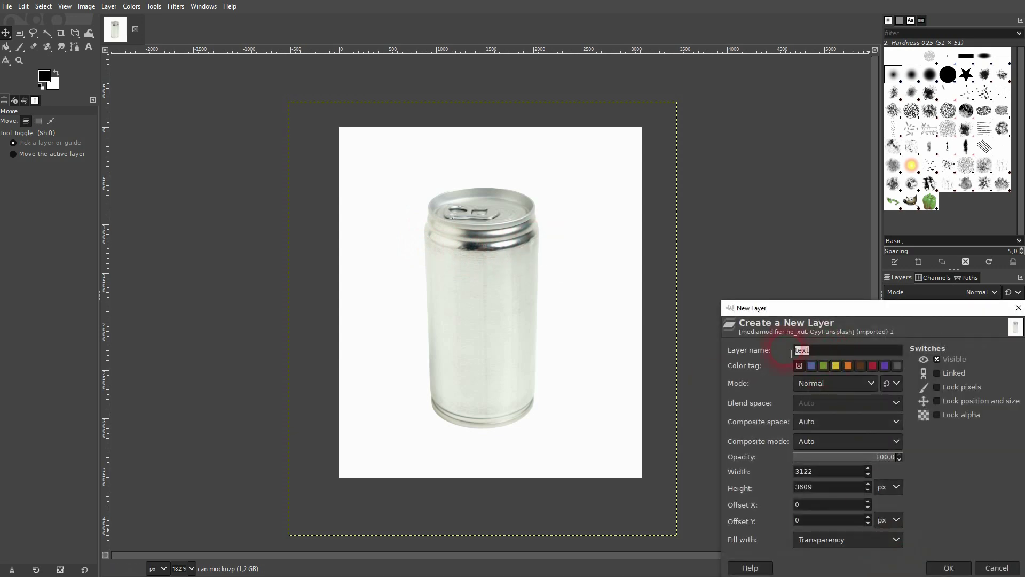
pyautogui.click(877, 541)
pyautogui.click(846, 514)
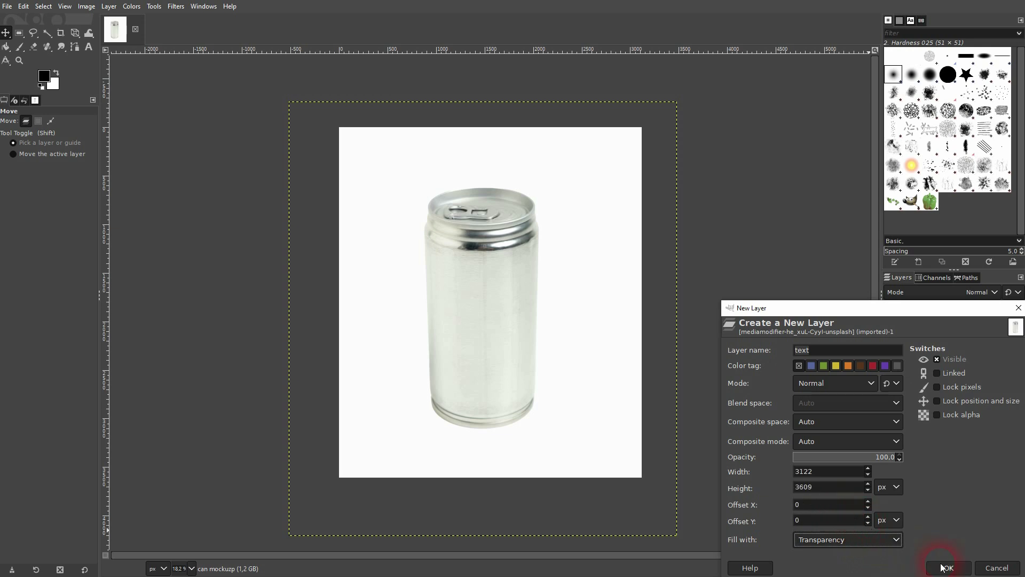
pyautogui.click(948, 568)
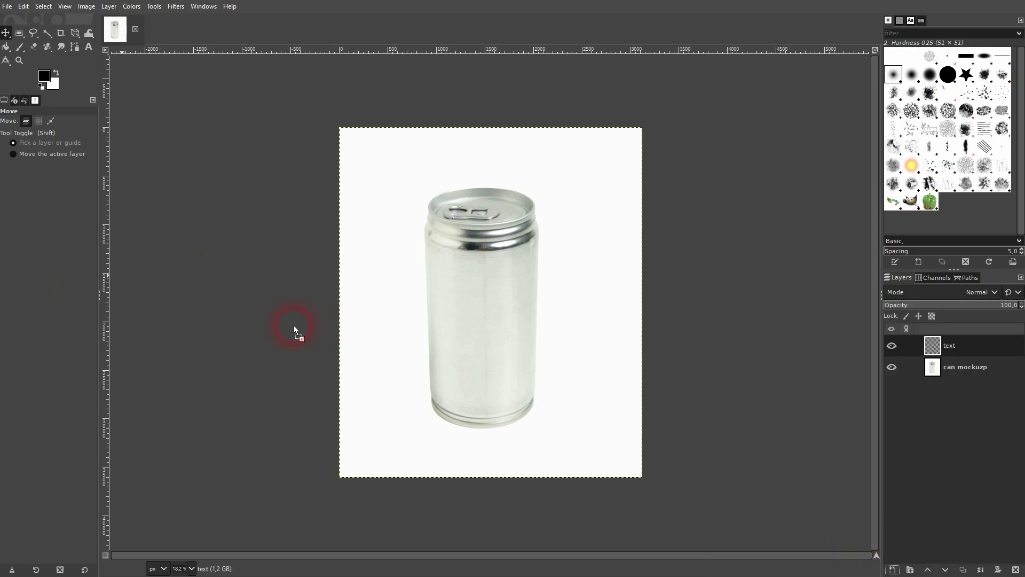
# Import logo black.png as a layer and rename it 'logo'.
pyautogui.moveTo(294, 330); pyautogui.dragTo(452, 323)
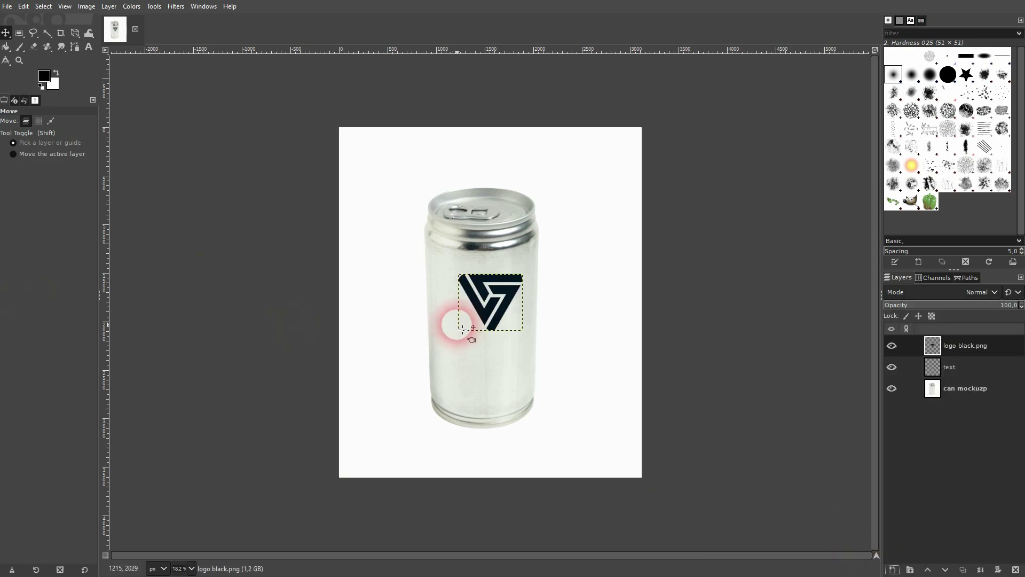
pyautogui.doubleClick(964, 347)
pyautogui.press('BackSpace')
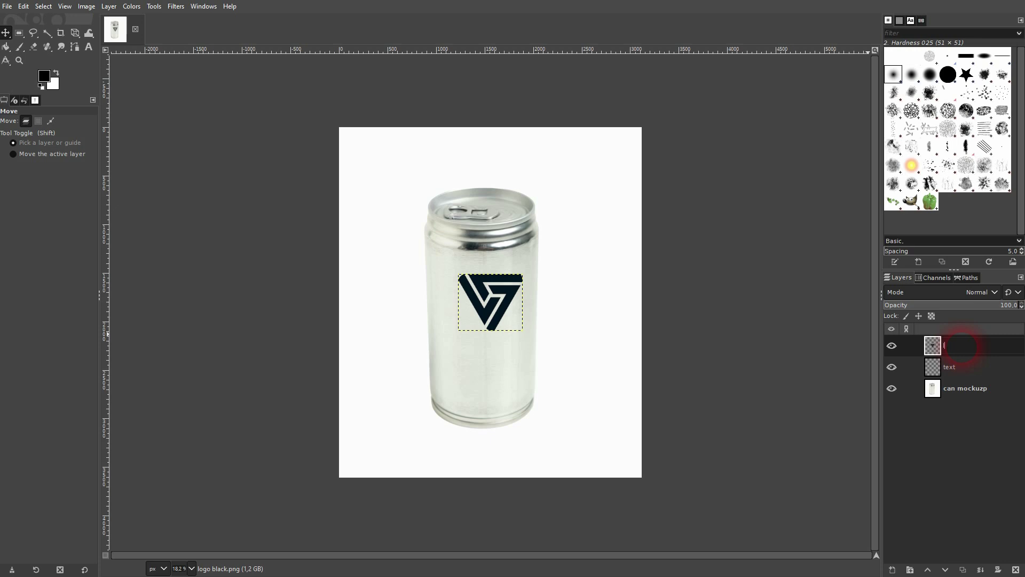
pyautogui.press('Return')
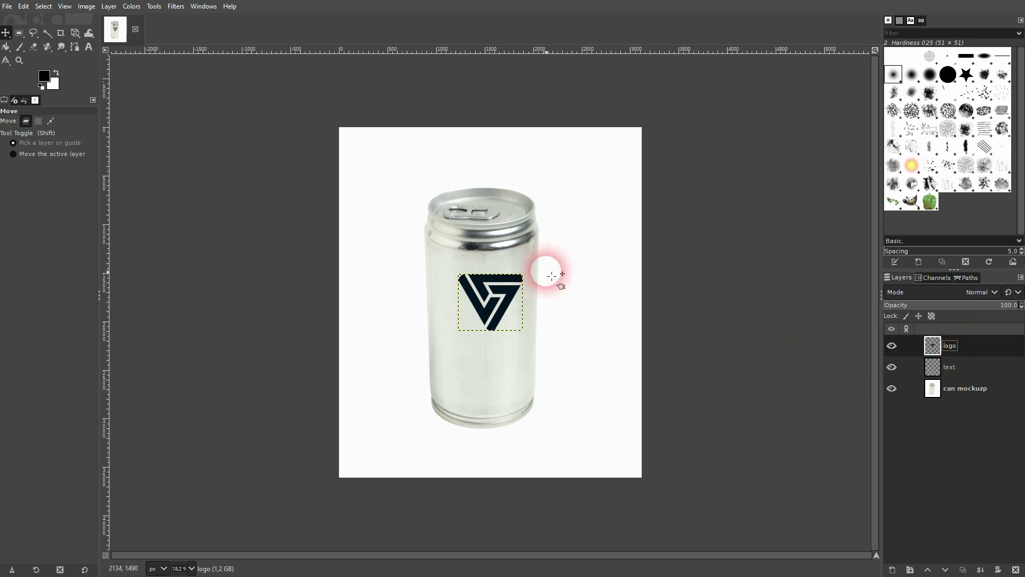
# Drag the logo higher on the can, then undo that move.
pyautogui.scroll(2, 494, 310)
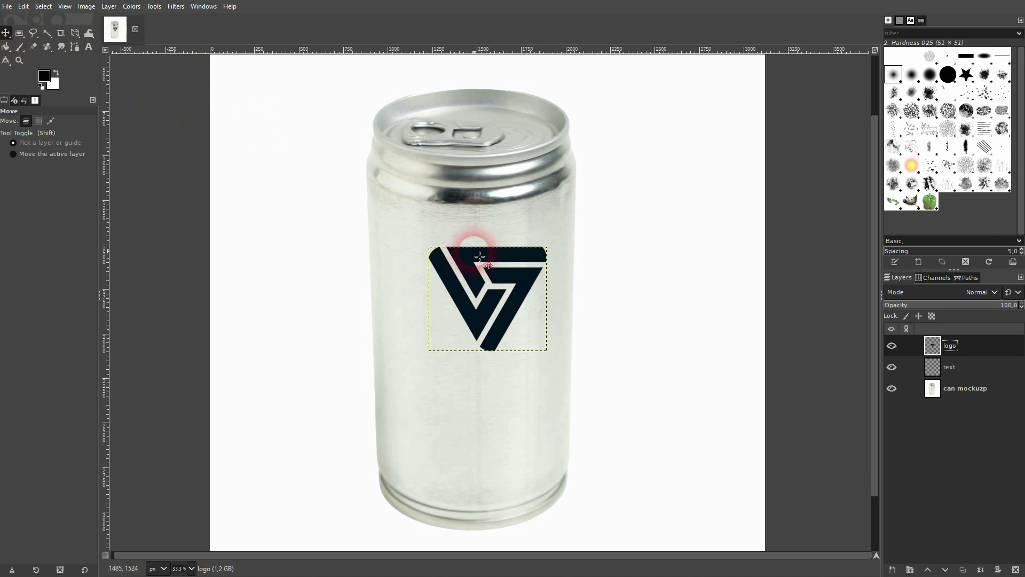
pyautogui.moveTo(480, 257); pyautogui.dragTo(462, 215)
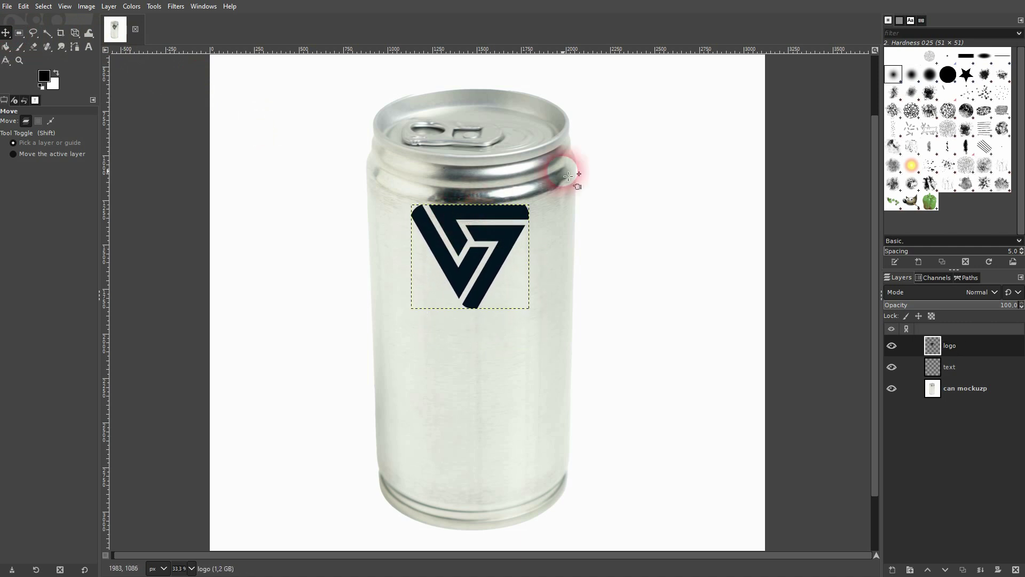
pyautogui.hotkey('ctrl', 'z')
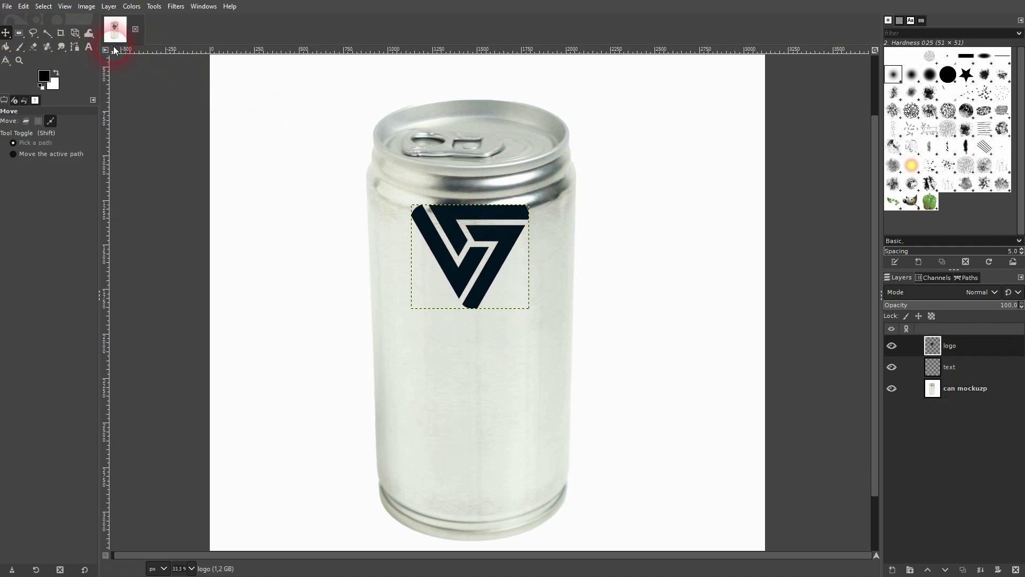
# Try a Perspective skew on the logo, then reset and cancel it.
pyautogui.hotkey('ctrl', 'y')
pyautogui.moveTo(77, 36); pyautogui.dragTo(146, 101)
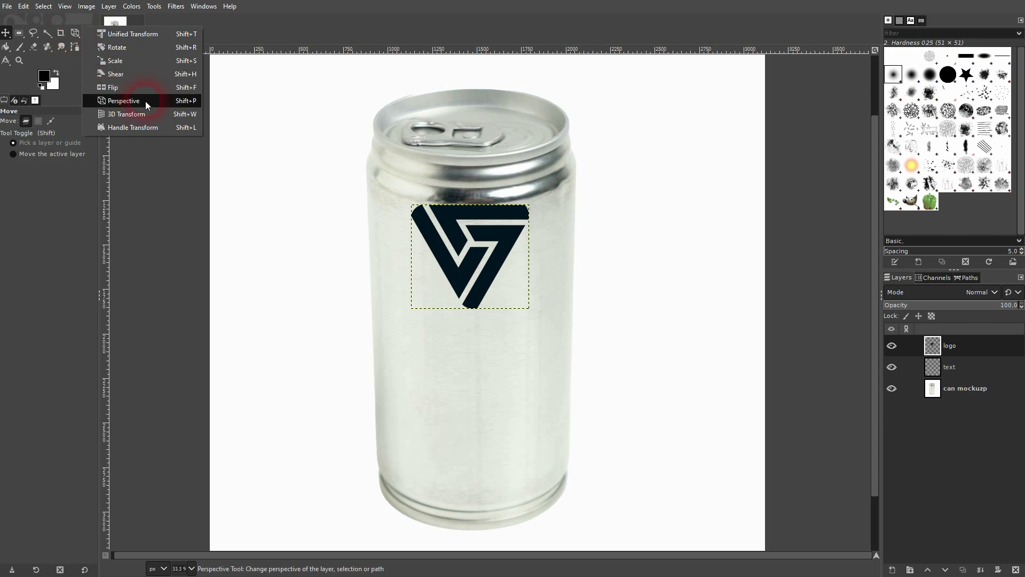
pyautogui.click(470, 257)
pyautogui.moveTo(529, 205); pyautogui.dragTo(546, 190)
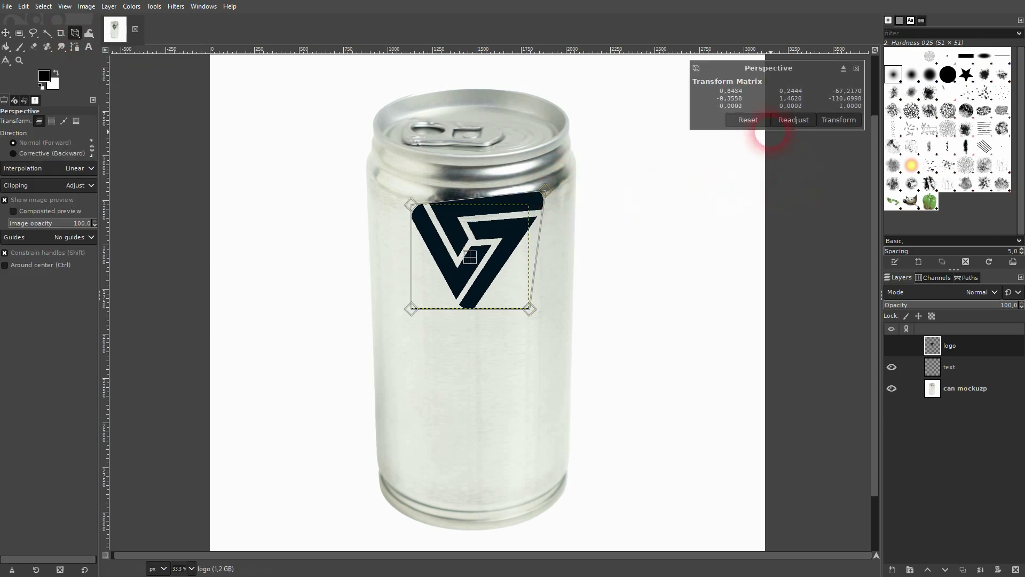
pyautogui.click(754, 120)
pyautogui.click(856, 70)
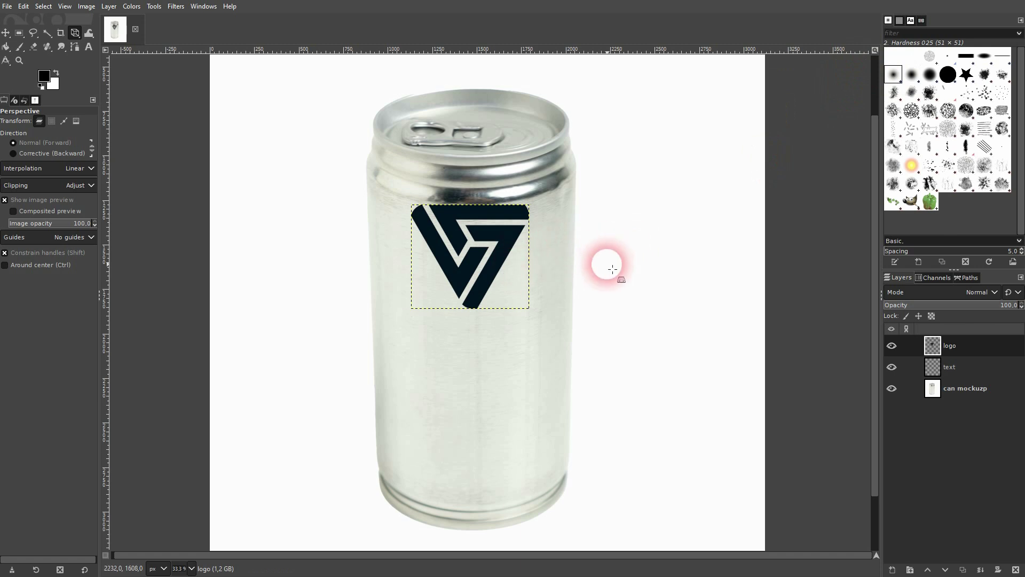
# Move the logo down onto the middle of the can's body.
pyautogui.click(36, 47)
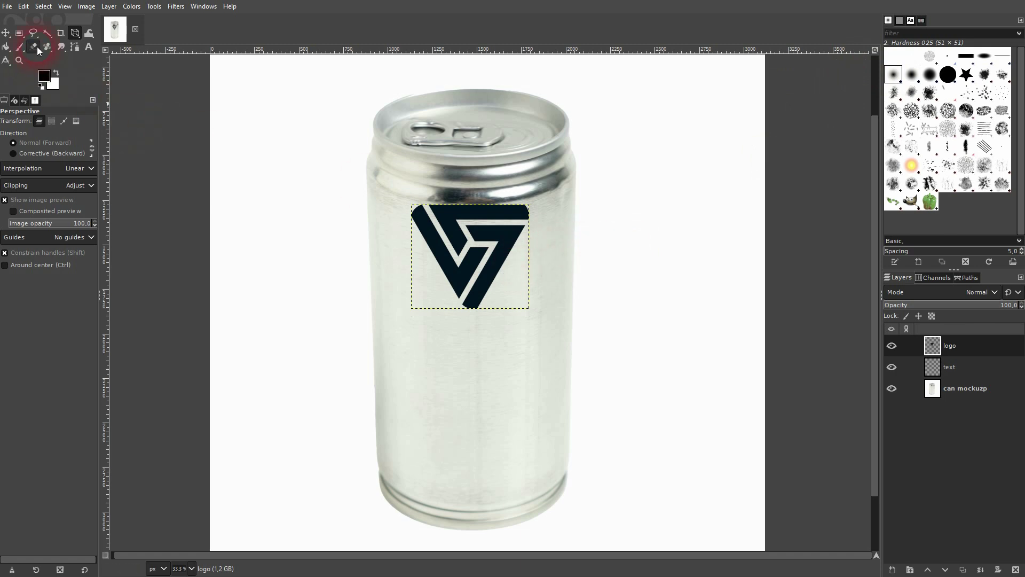
pyautogui.click(8, 36)
pyautogui.moveTo(470, 251); pyautogui.dragTo(467, 430)
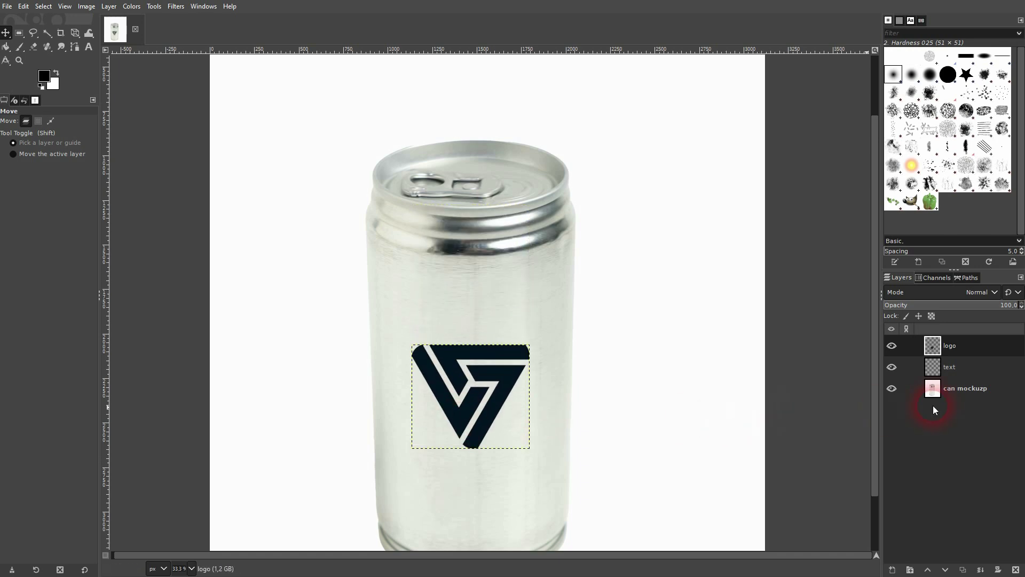
# Draw a rectangular selection over the can's body on the can mockuzp layer.
pyautogui.click(949, 367)
pyautogui.click(965, 389)
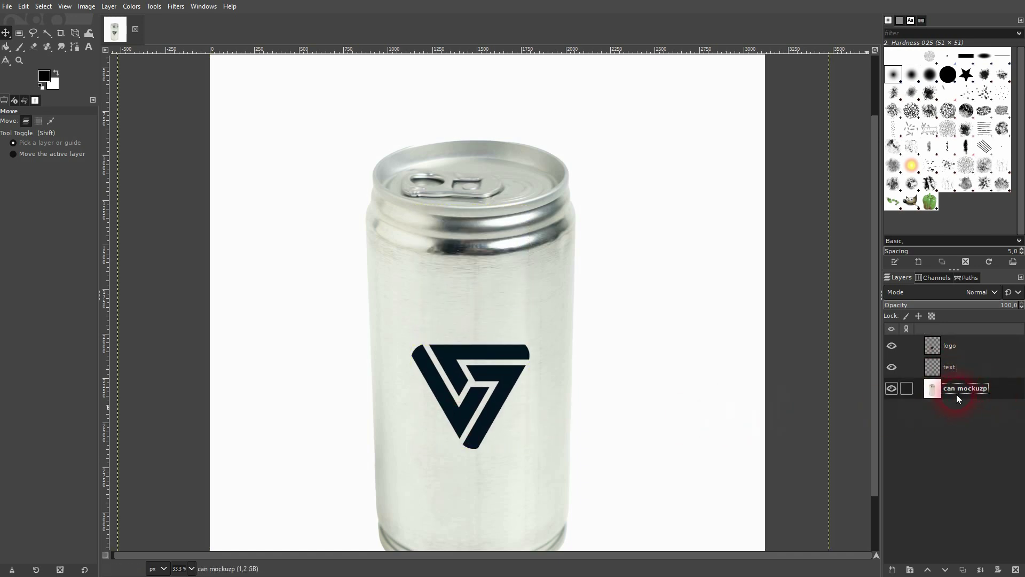
pyautogui.click(18, 33)
pyautogui.scroll(-2, 372, 295)
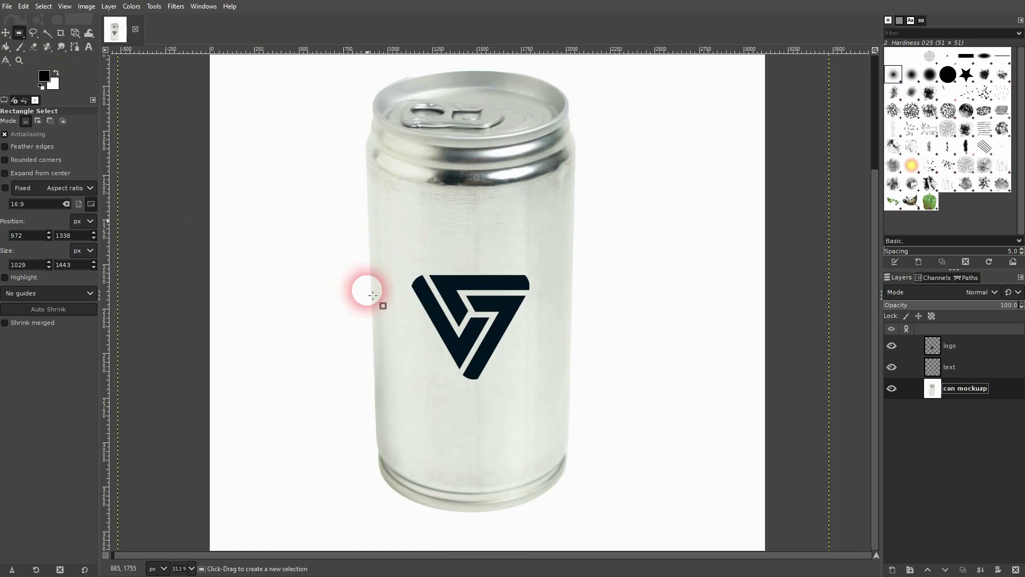
pyautogui.moveTo(380, 191); pyautogui.dragTo(568, 452)
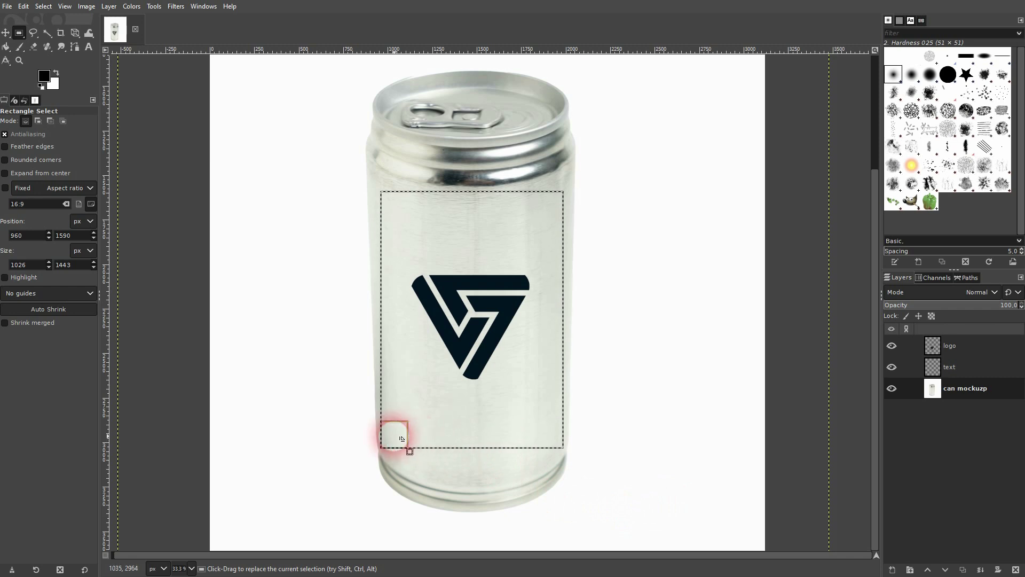
# Cancel the New Layer dialog and make the text layer active.
pyautogui.click(896, 571)
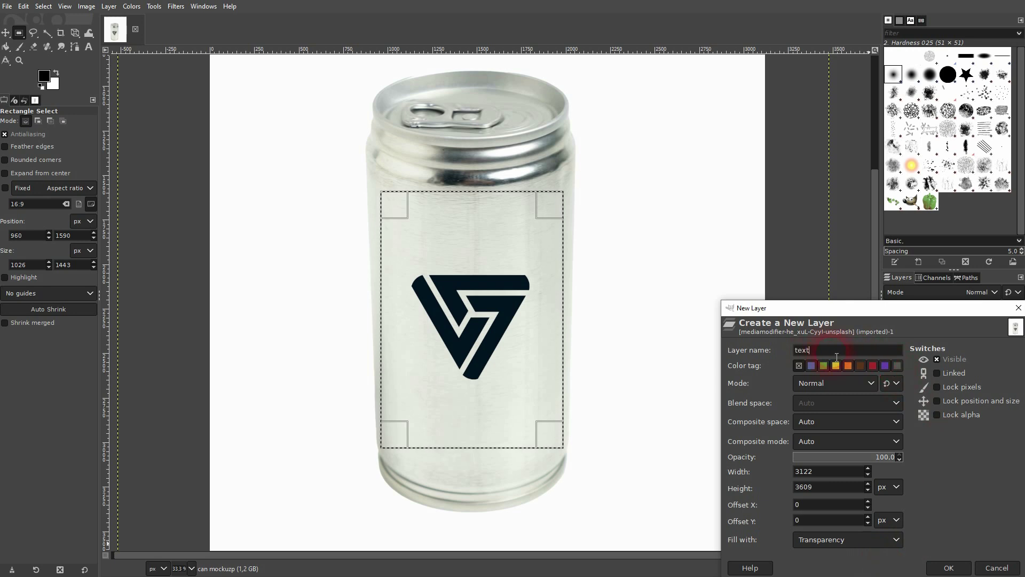
pyautogui.click(1018, 307)
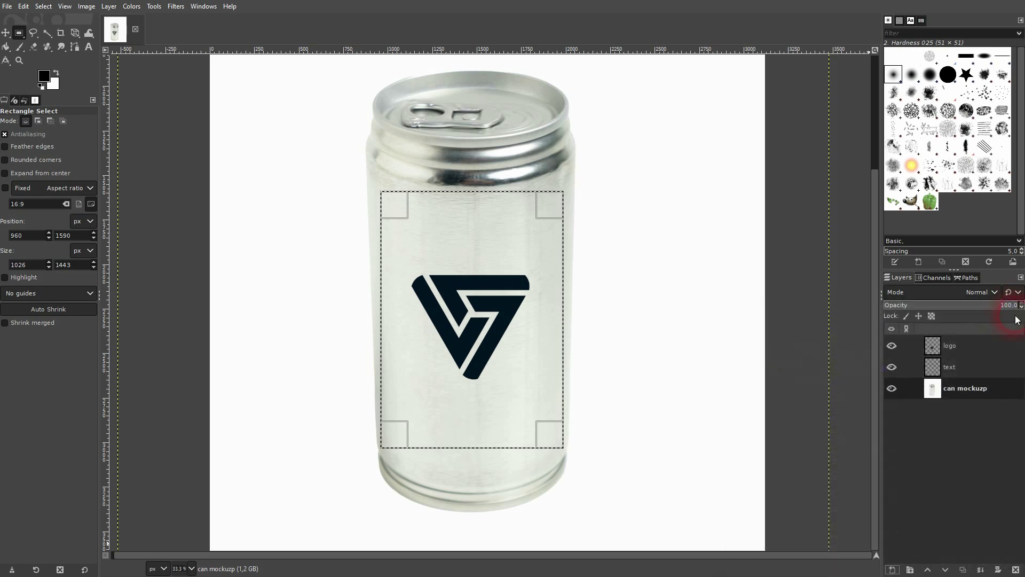
pyautogui.click(953, 371)
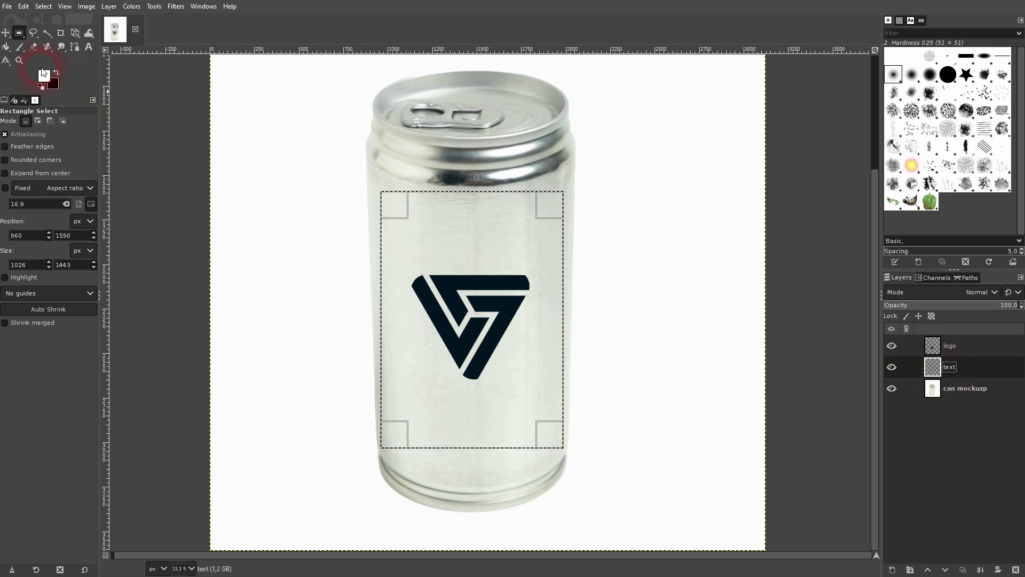
# Fill the label selection with white on the text layer, deselect, and hide the logo.
pyautogui.click(7, 47)
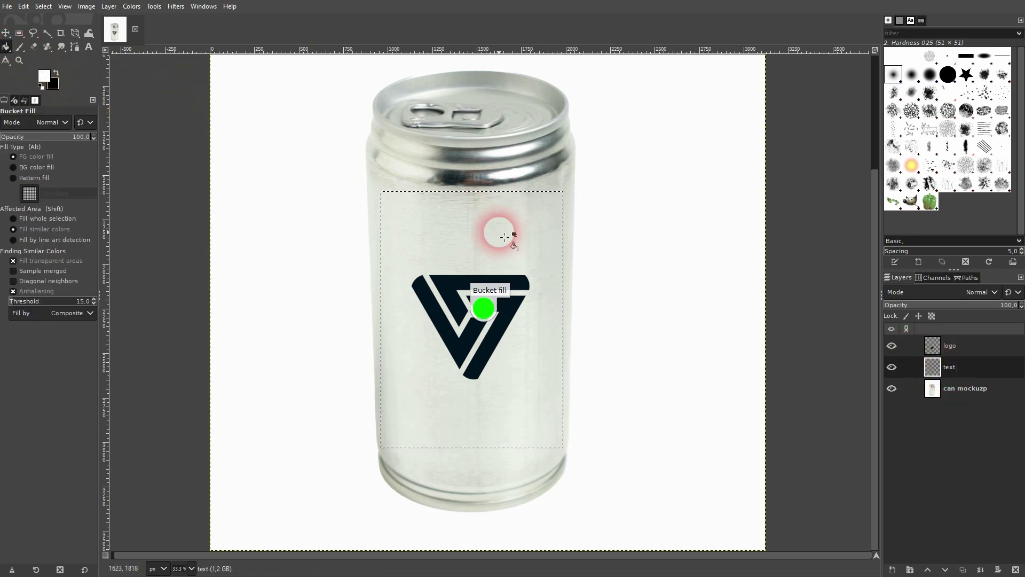
pyautogui.hotkey('ctrl', 'shift', 'a')
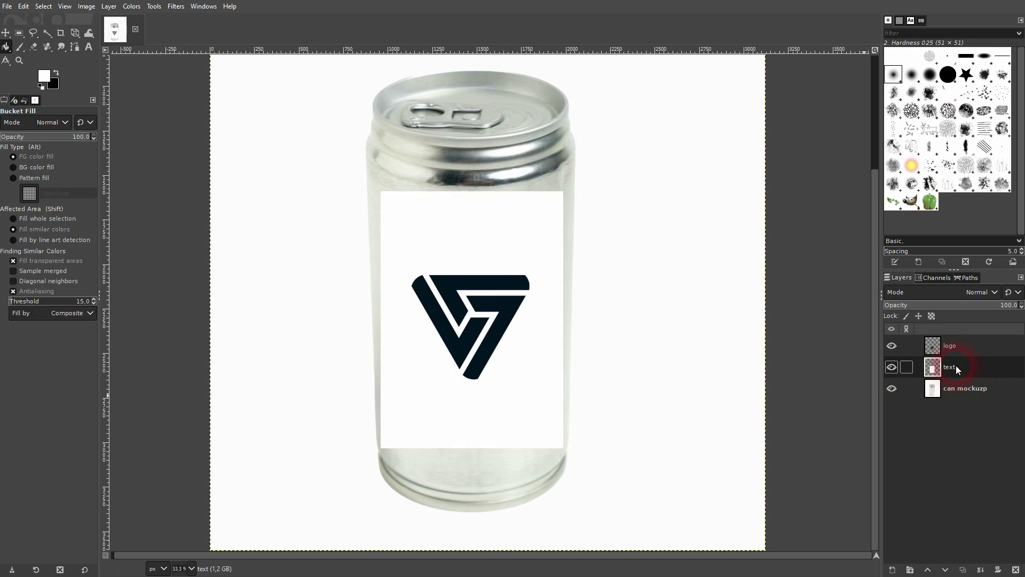
pyautogui.click(892, 346)
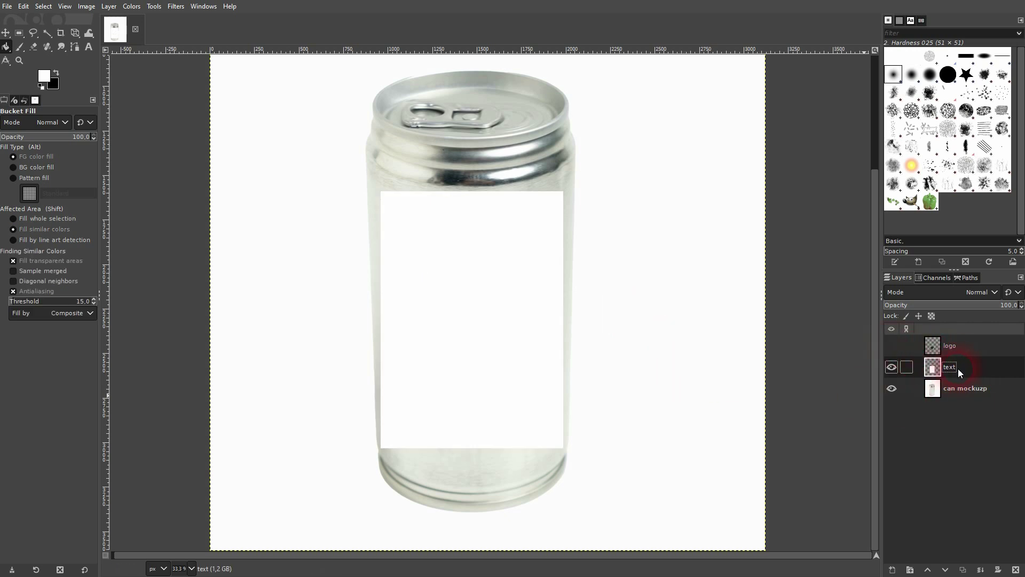
pyautogui.click(92, 55)
# Add a text box on the white label reading MICHAEL plus a second line, coloured black.
pyautogui.click(89, 48)
pyautogui.click(401, 234)
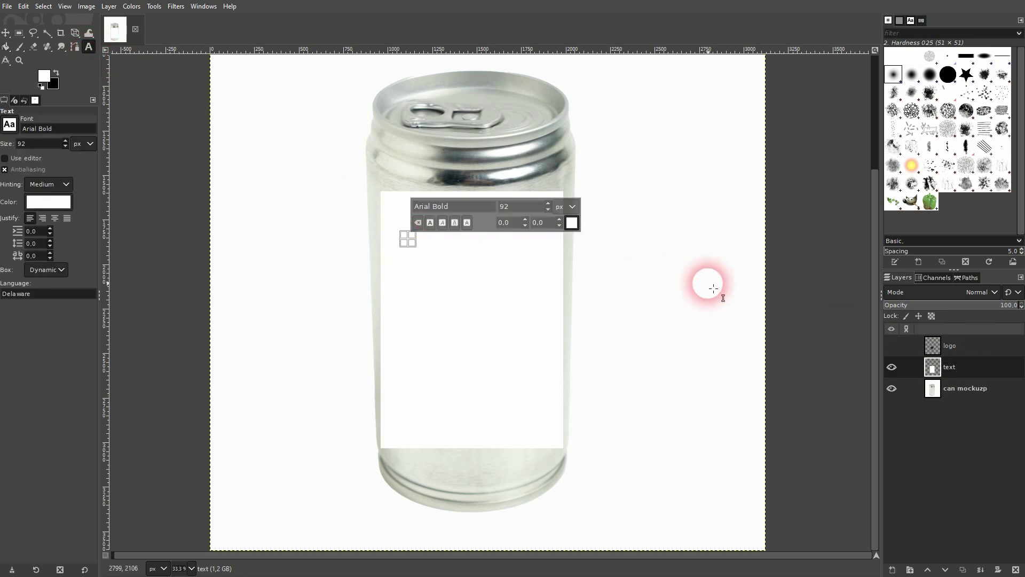
pyautogui.write('MICHAEL')
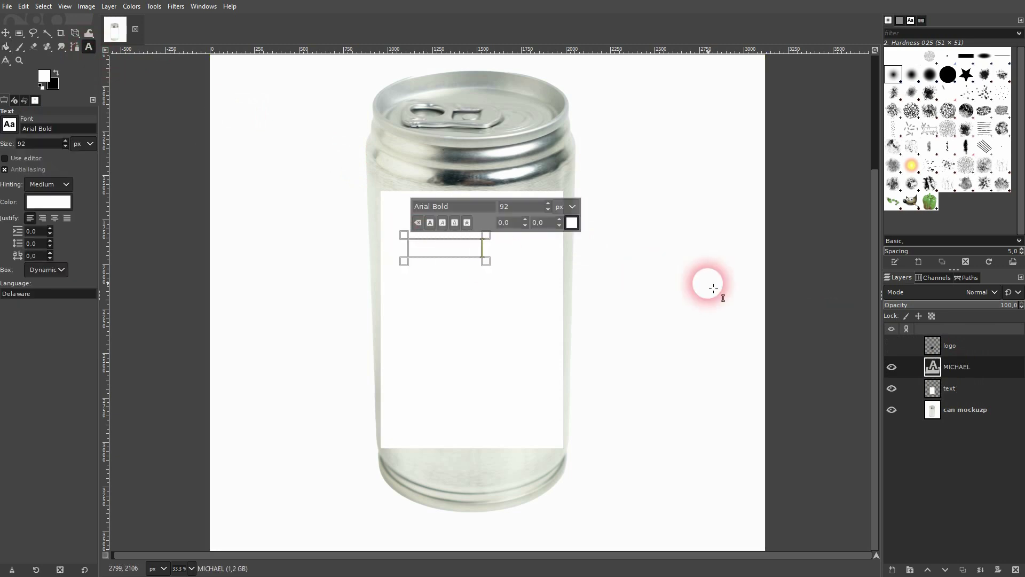
pyautogui.press('Return')
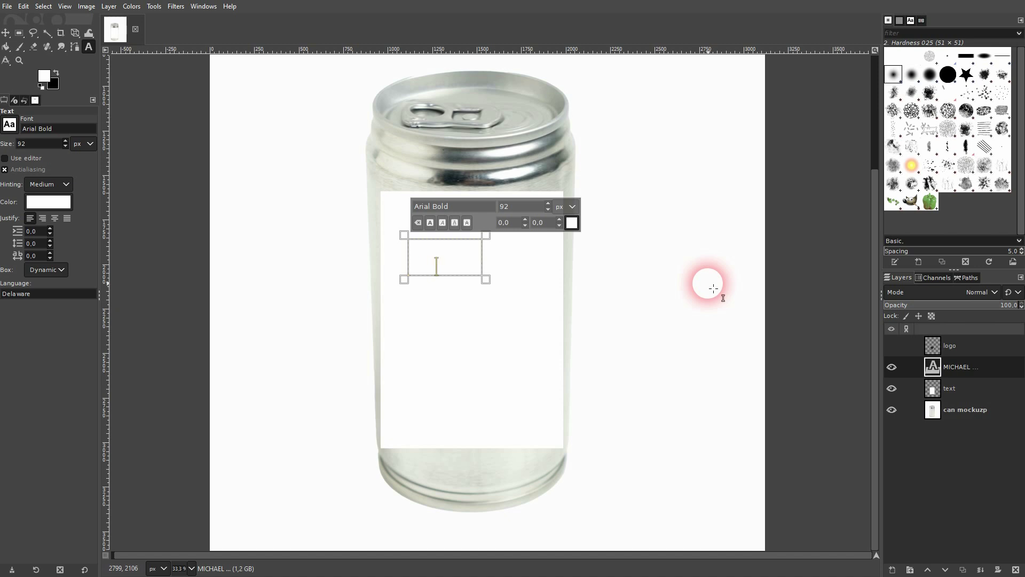
pyautogui.hotkey('ctrl', 'a')
pyautogui.click(572, 223)
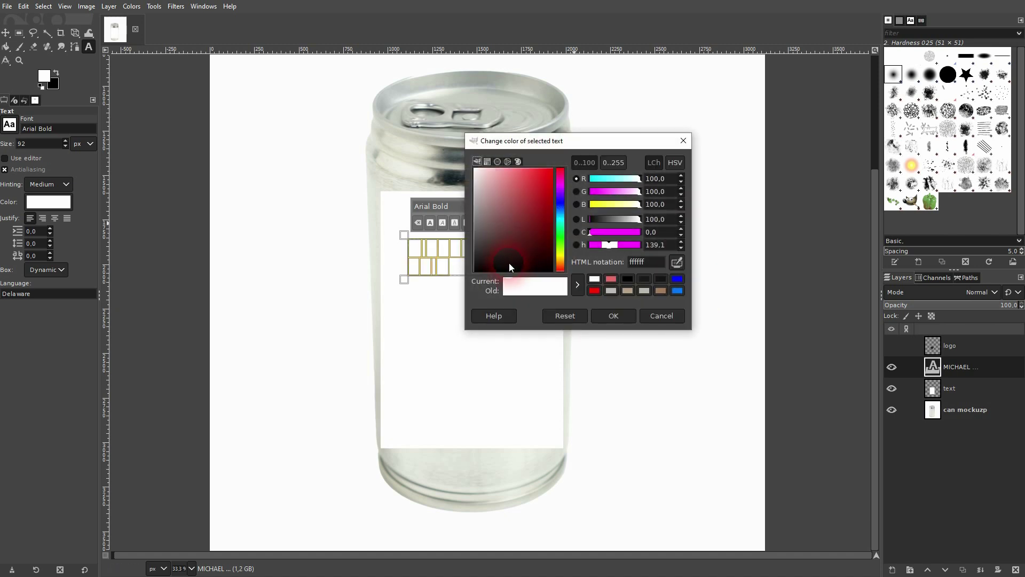
pyautogui.click(614, 316)
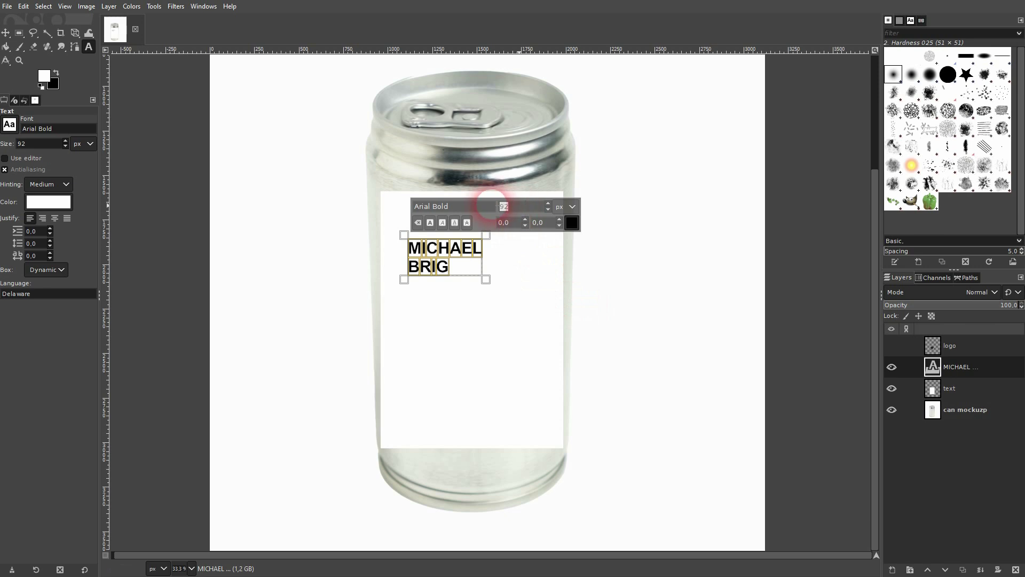
# Set the text font size to 300 px, then reduce it to 200 px.
pyautogui.click(493, 207)
pyautogui.write('300')
pyautogui.press('Return')
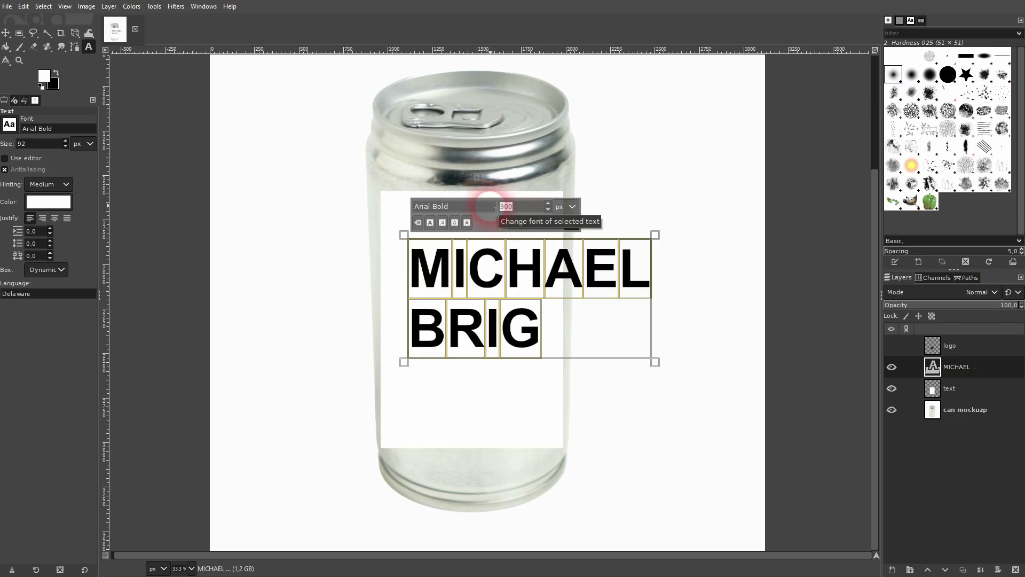
pyautogui.write('200')
pyautogui.press('Return')
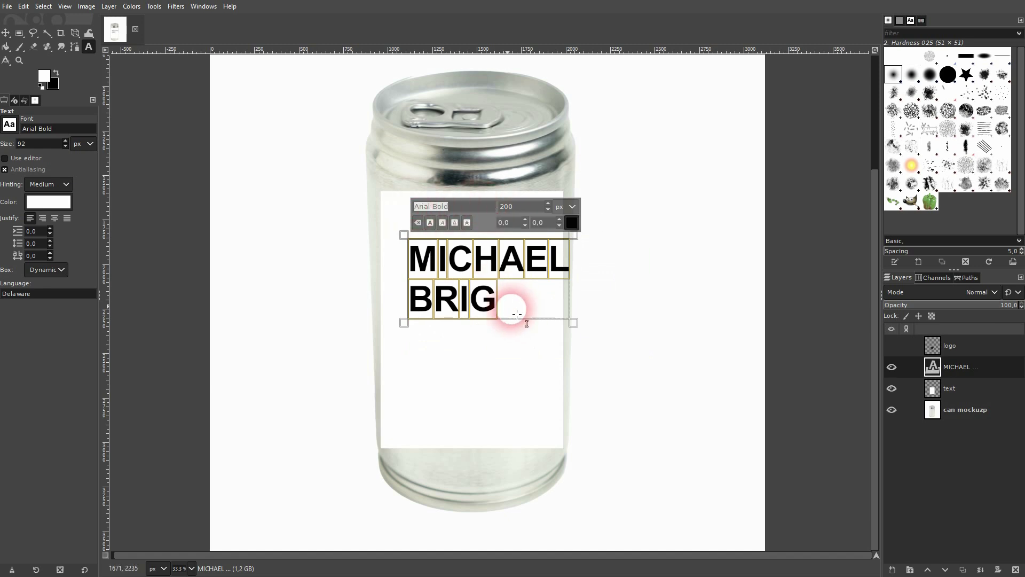
# Centre-justify the two lines and enlarge the word BRIG to 250 px.
pyautogui.click(490, 300)
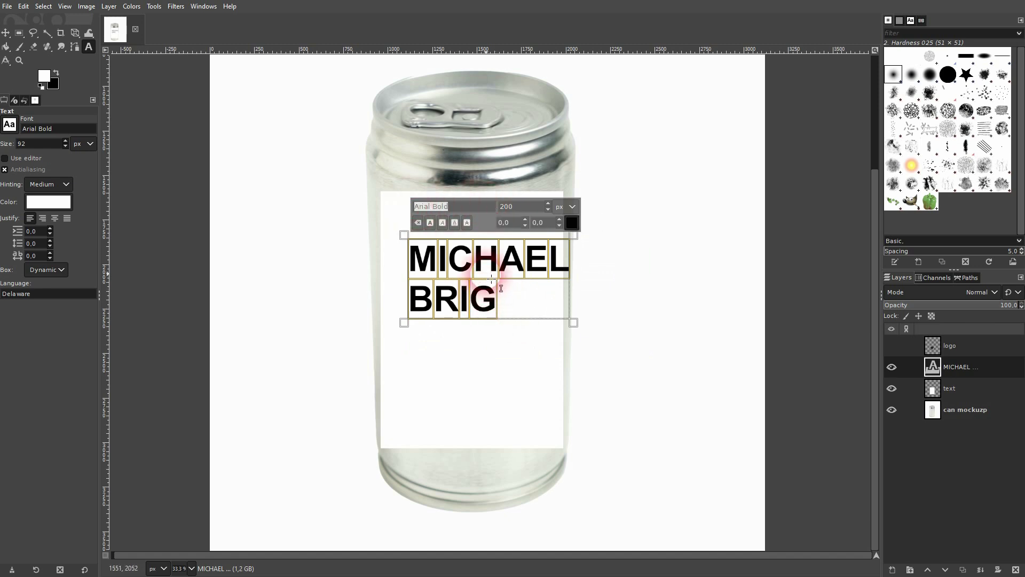
pyautogui.click(38, 206)
pyautogui.click(49, 220)
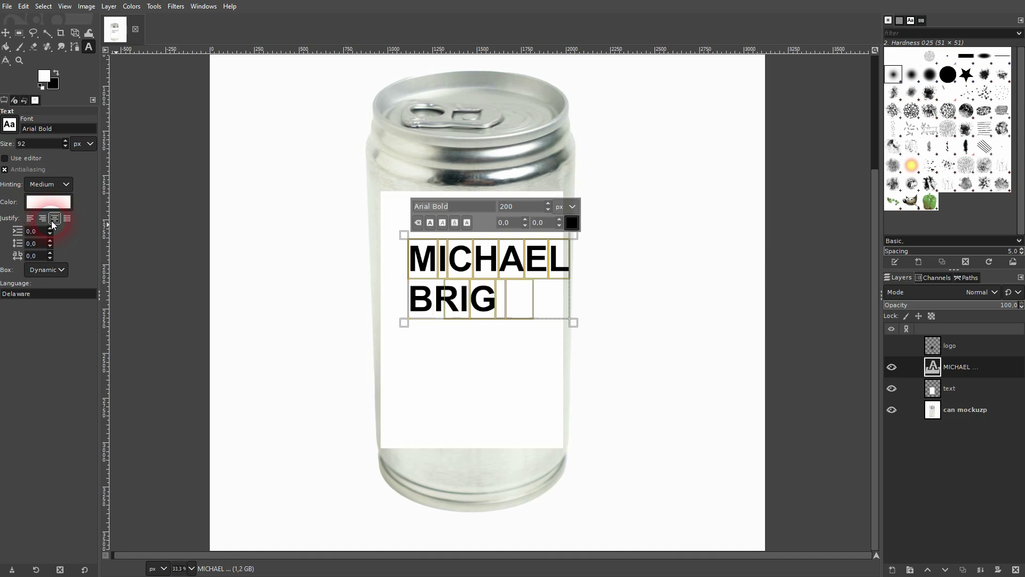
pyautogui.click(524, 301)
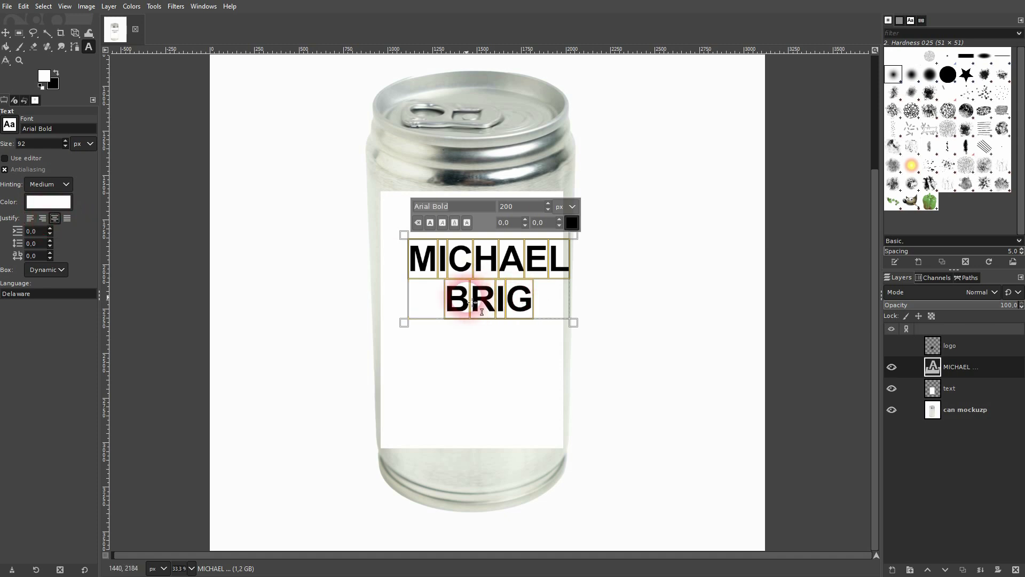
pyautogui.moveTo(445, 301); pyautogui.dragTo(529, 303)
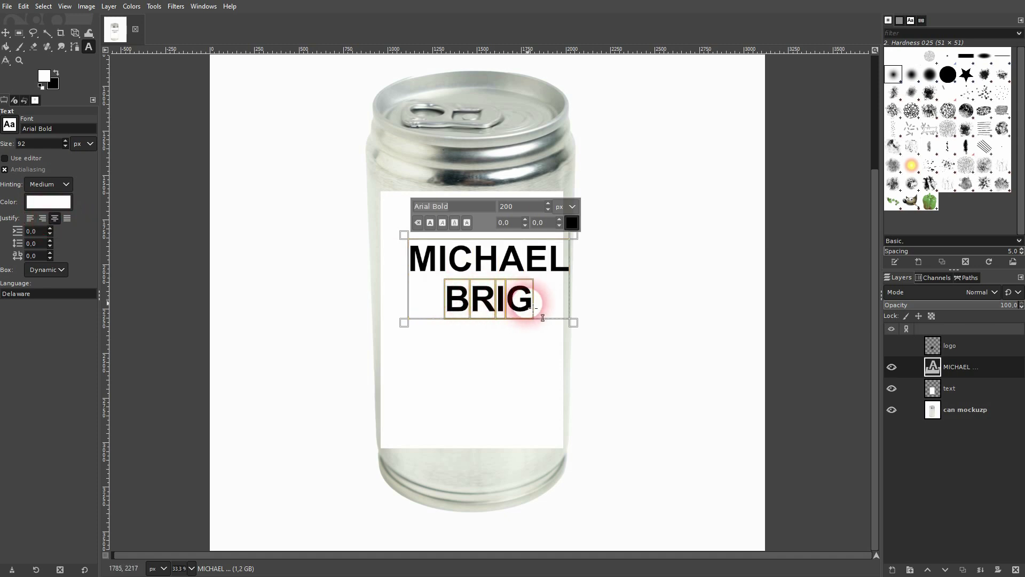
pyautogui.moveTo(514, 203); pyautogui.dragTo(494, 207)
pyautogui.write('250')
pyautogui.press('Return')
pyautogui.press('Return')
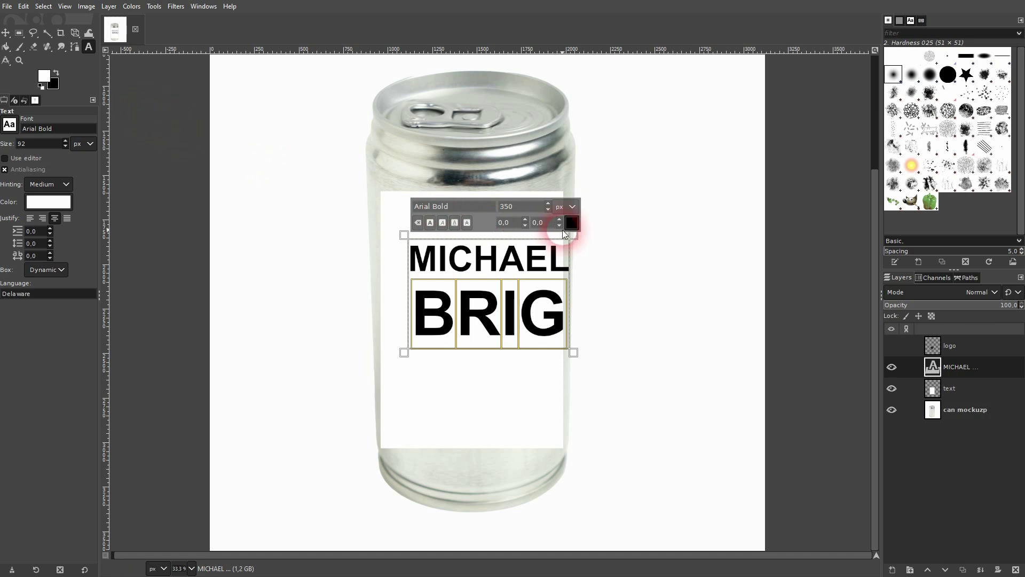
# Move the MICHAEL BRIG text layer up and left to centre it near the label's top.
pyautogui.click(306, 174)
pyautogui.click(6, 33)
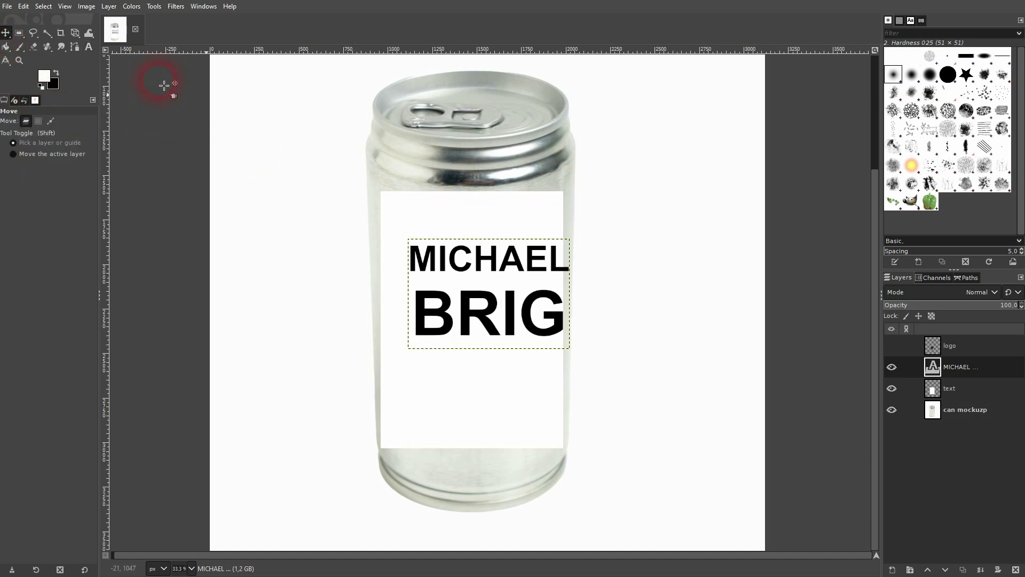
pyautogui.moveTo(504, 263); pyautogui.dragTo(464, 236)
pyautogui.click(464, 236)
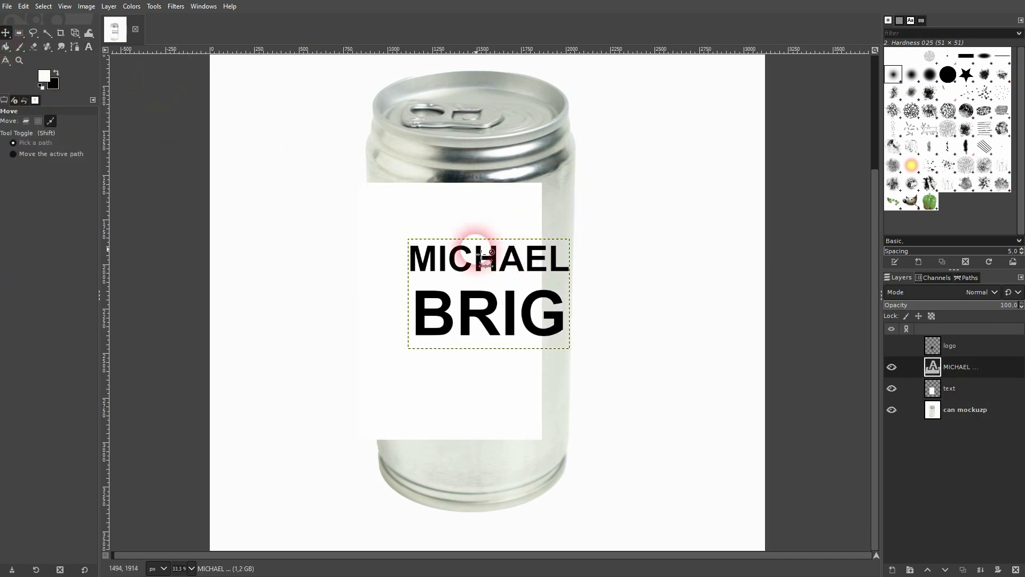
pyautogui.moveTo(470, 308); pyautogui.dragTo(458, 302)
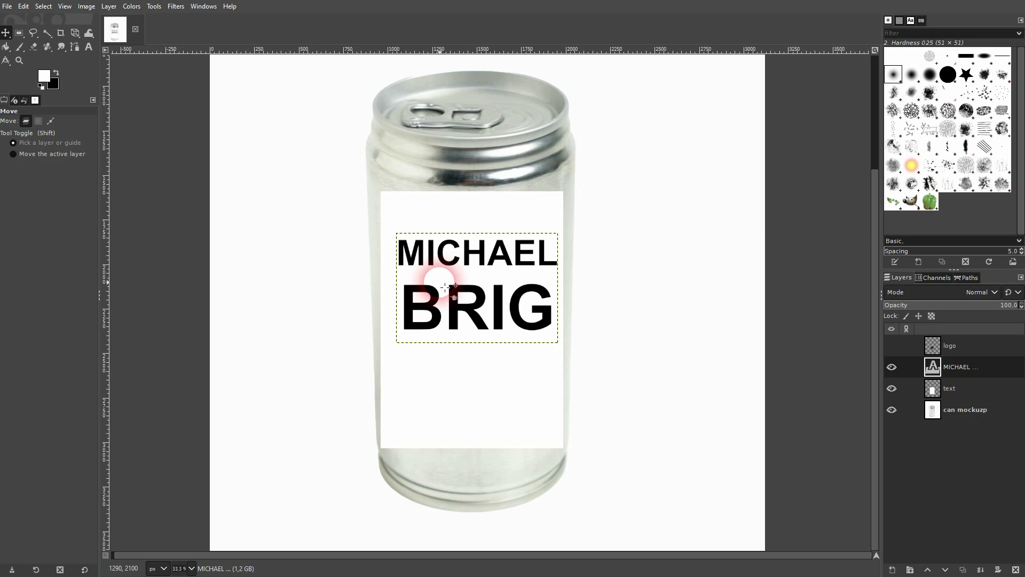
pyautogui.moveTo(456, 308); pyautogui.dragTo(453, 310)
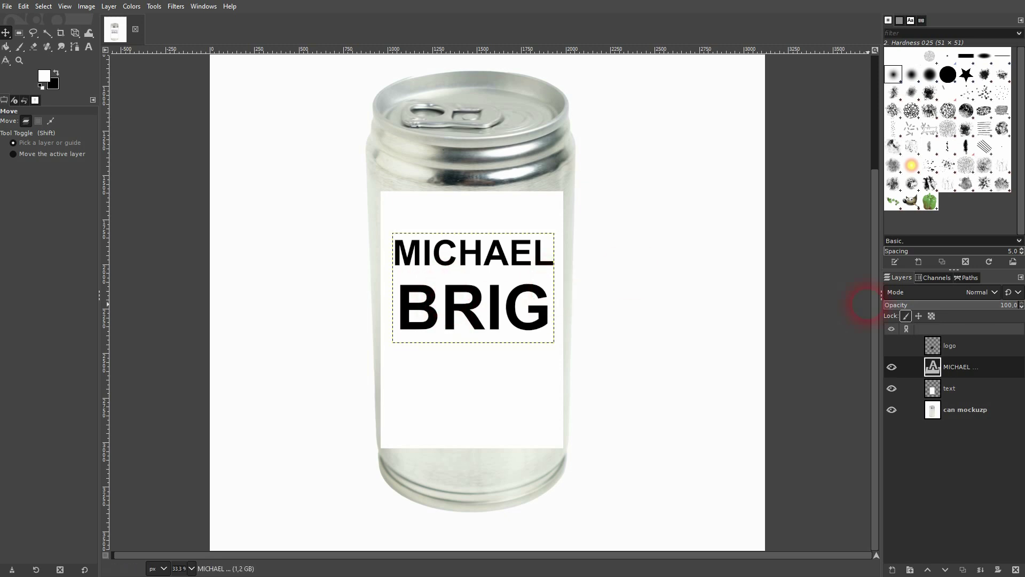
# Show the logo layer and turn its shape into a selection with Alpha to Selection.
pyautogui.click(892, 345)
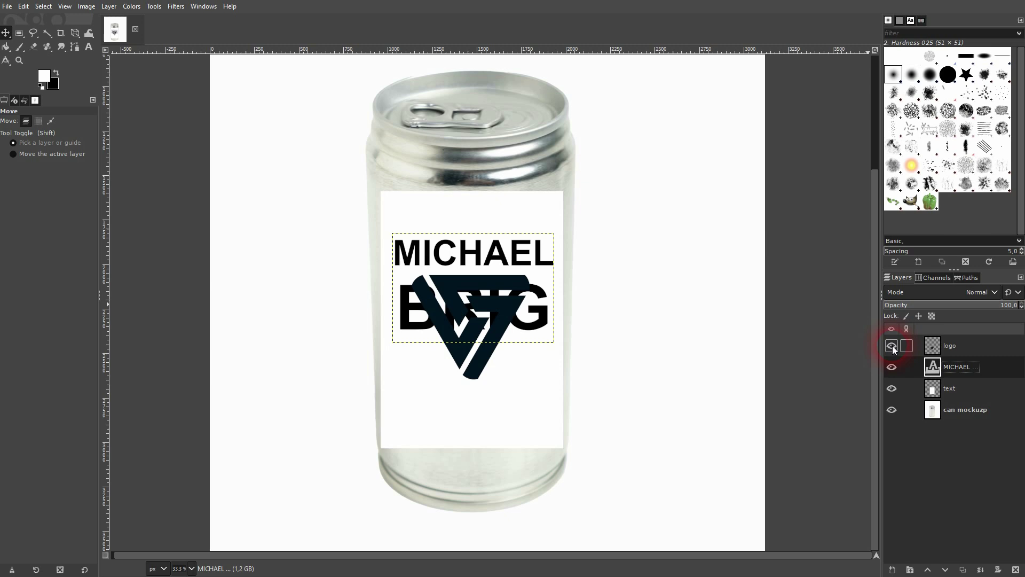
pyautogui.click(952, 351)
pyautogui.rightClick(931, 347)
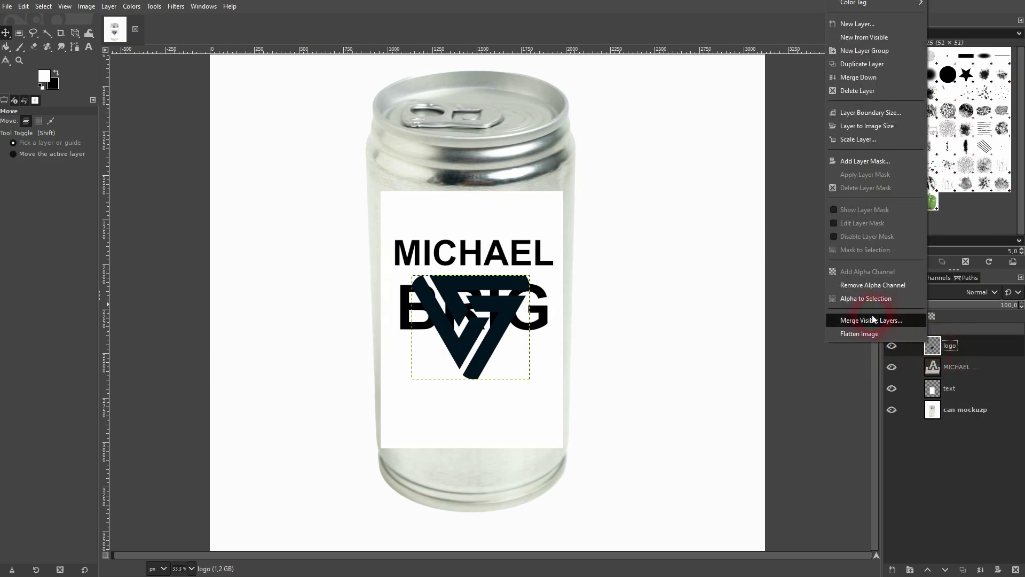
pyautogui.click(862, 302)
# Set the foreground colour to red d34e4e and fill the logo selection with it.
pyautogui.click(44, 76)
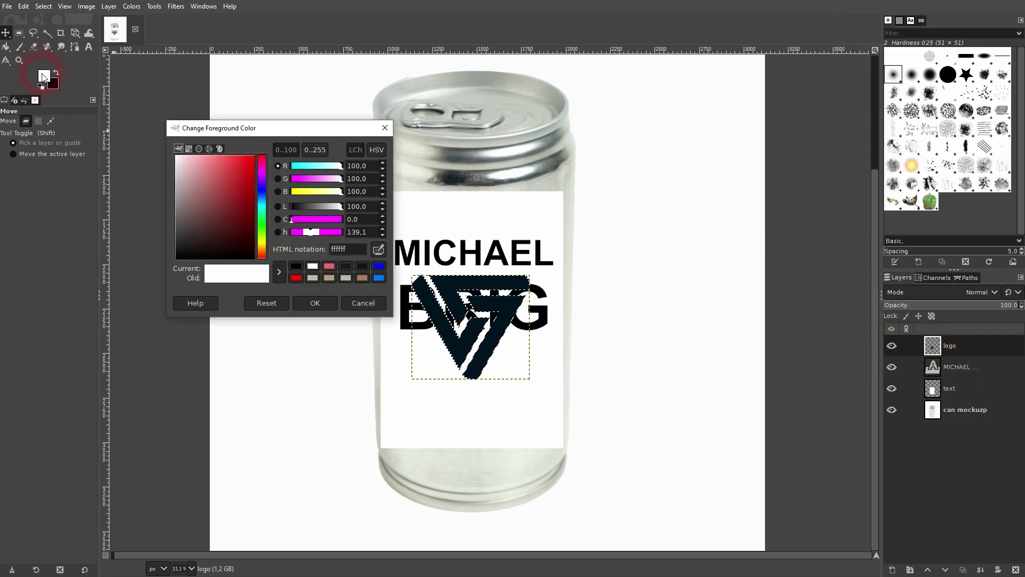
pyautogui.moveTo(237, 213); pyautogui.dragTo(225, 171)
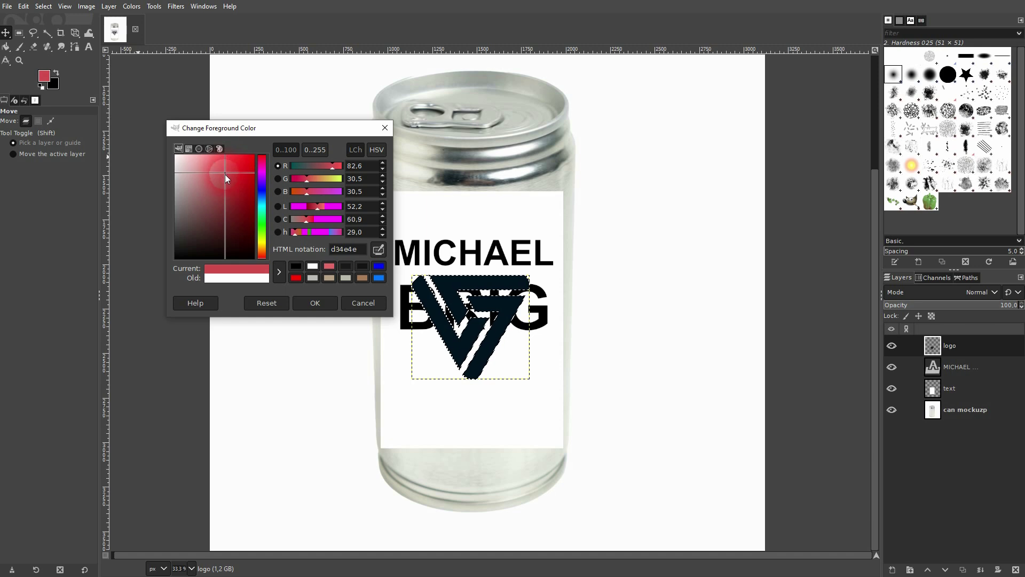
pyautogui.click(320, 305)
pyautogui.click(178, 207)
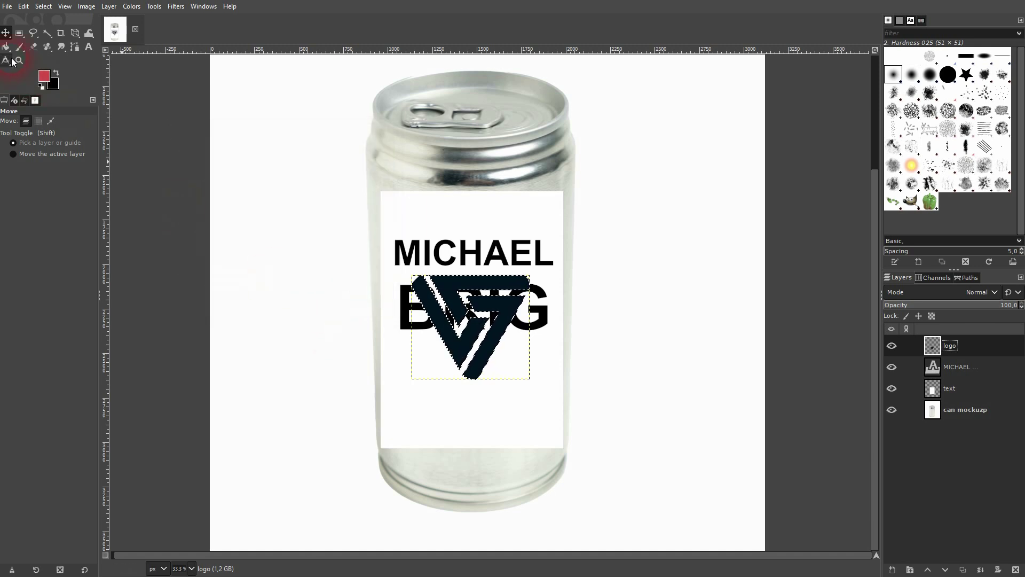
pyautogui.click(24, 6)
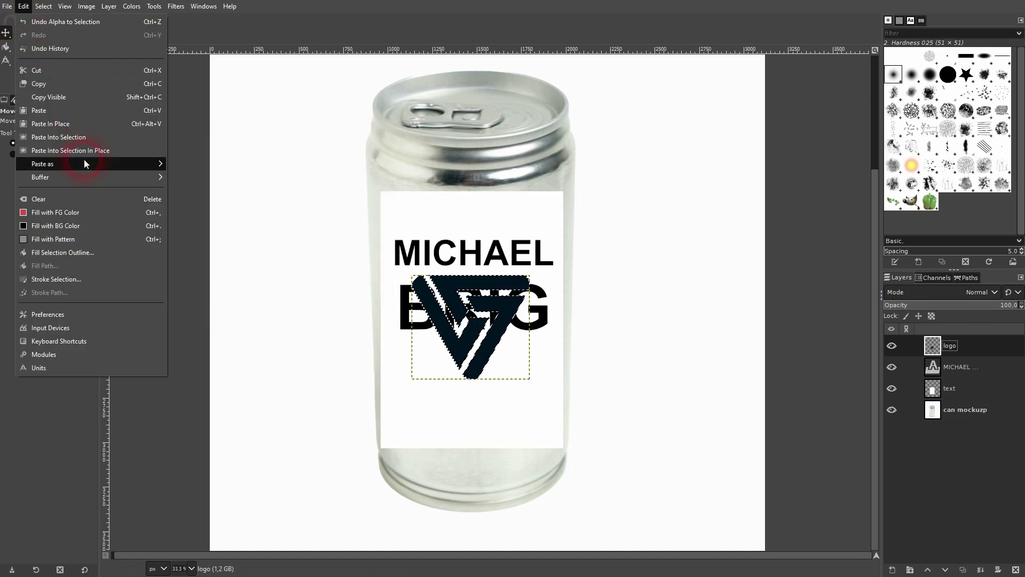
pyautogui.click(84, 213)
# Move the red logo down below the word BRIG.
pyautogui.click(204, 289)
pyautogui.click(464, 392)
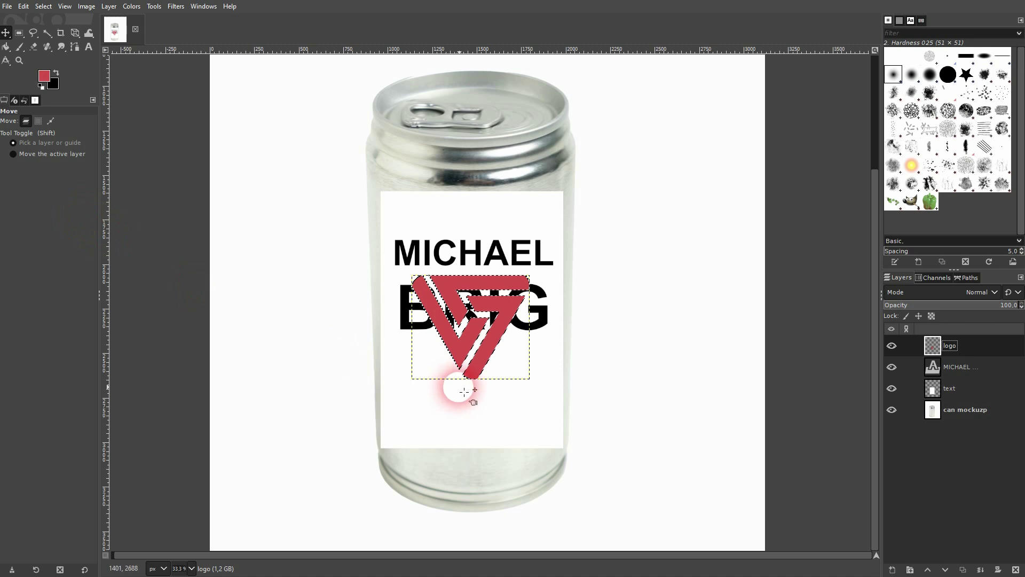
pyautogui.click(386, 295)
pyautogui.click(482, 310)
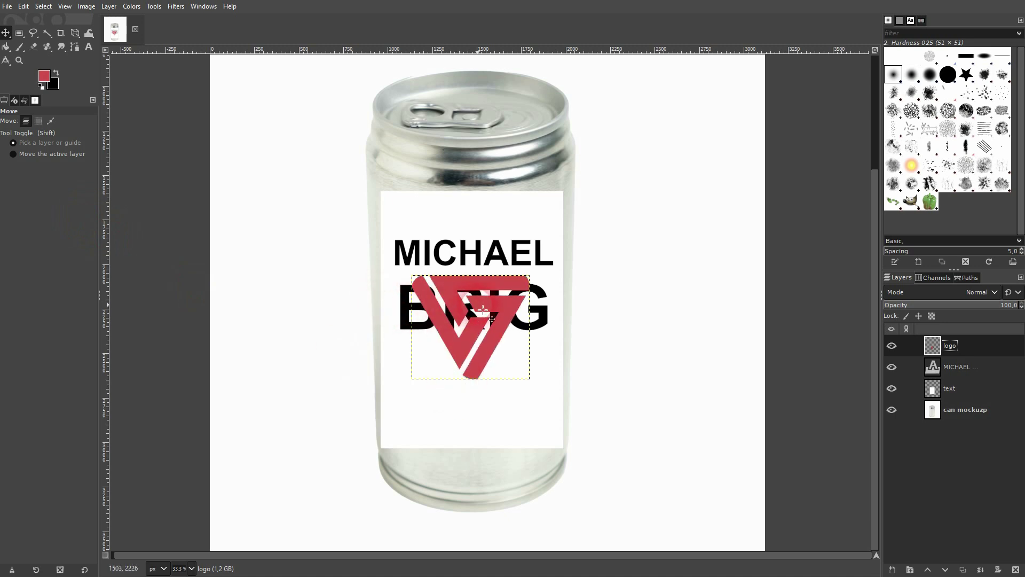
pyautogui.moveTo(486, 339); pyautogui.dragTo(488, 334)
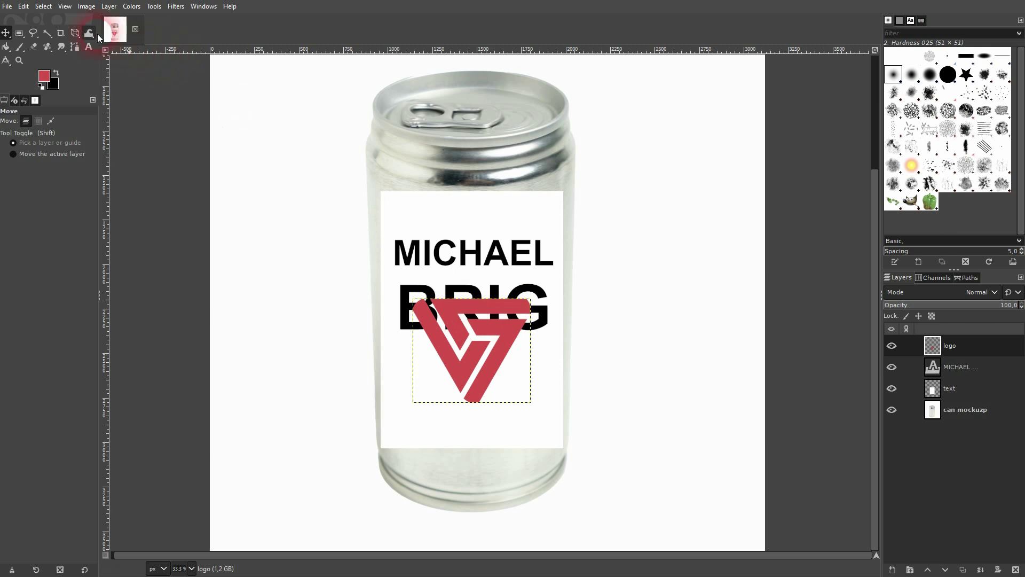
pyautogui.moveTo(72, 30); pyautogui.dragTo(131, 63)
# Scale the red logo up to 987 × 873 px, nearly the label's width.
pyautogui.click(468, 292)
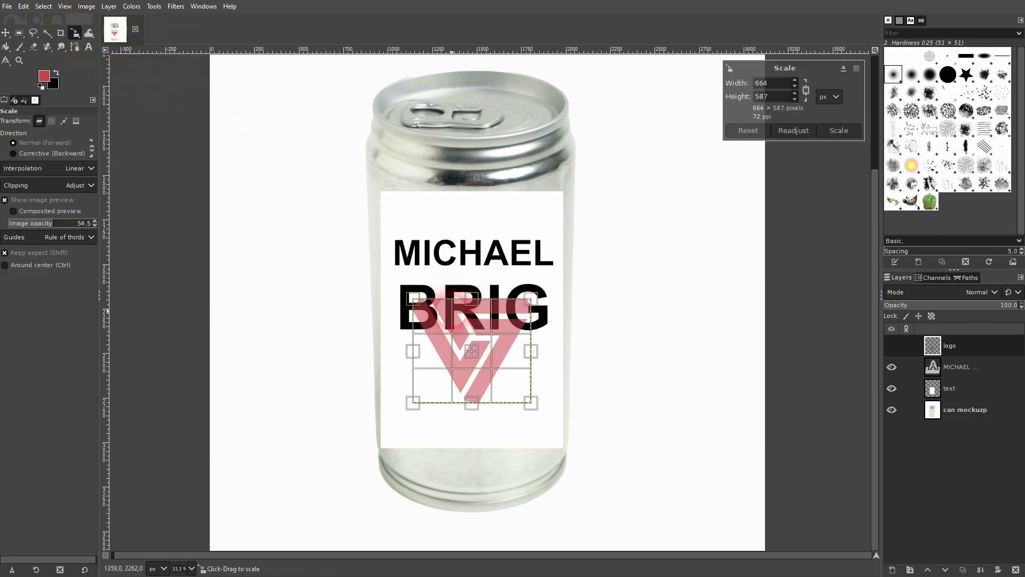
pyautogui.moveTo(472, 302); pyautogui.dragTo(473, 252)
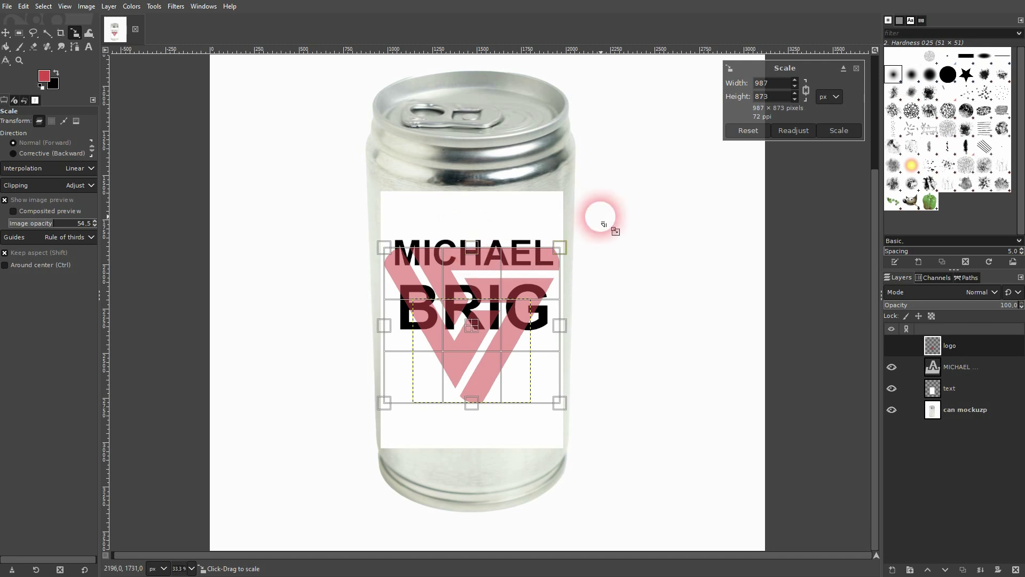
pyautogui.click(839, 132)
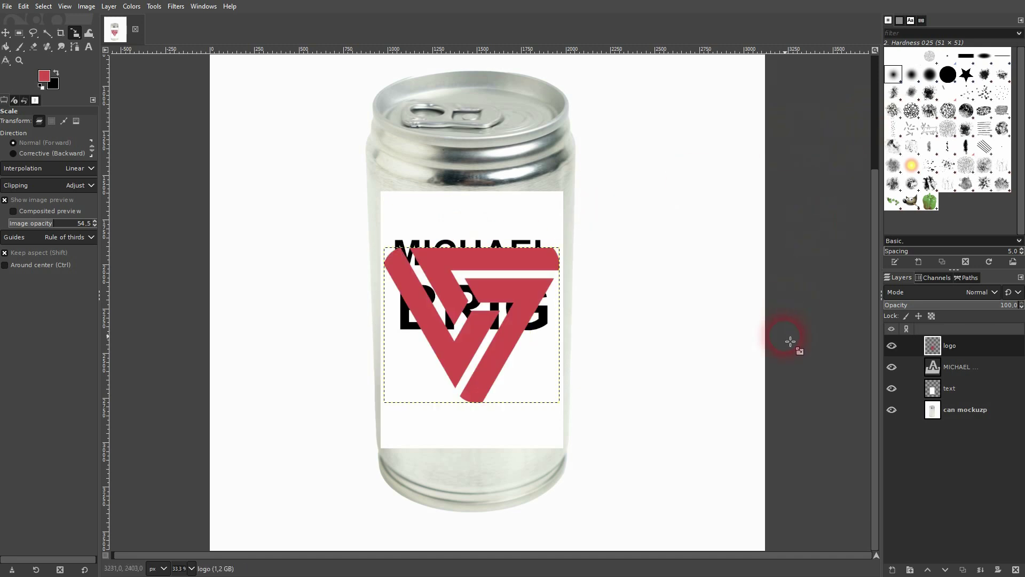
# Lower the logo beneath the text and nudge the MICHAEL BRIG text slightly upward.
pyautogui.click(946, 569)
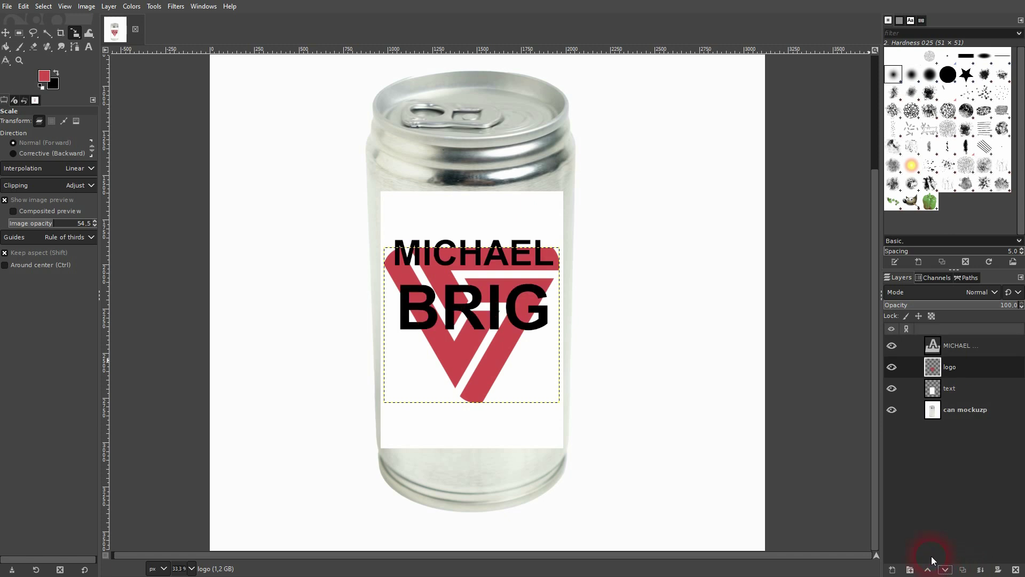
pyautogui.click(962, 349)
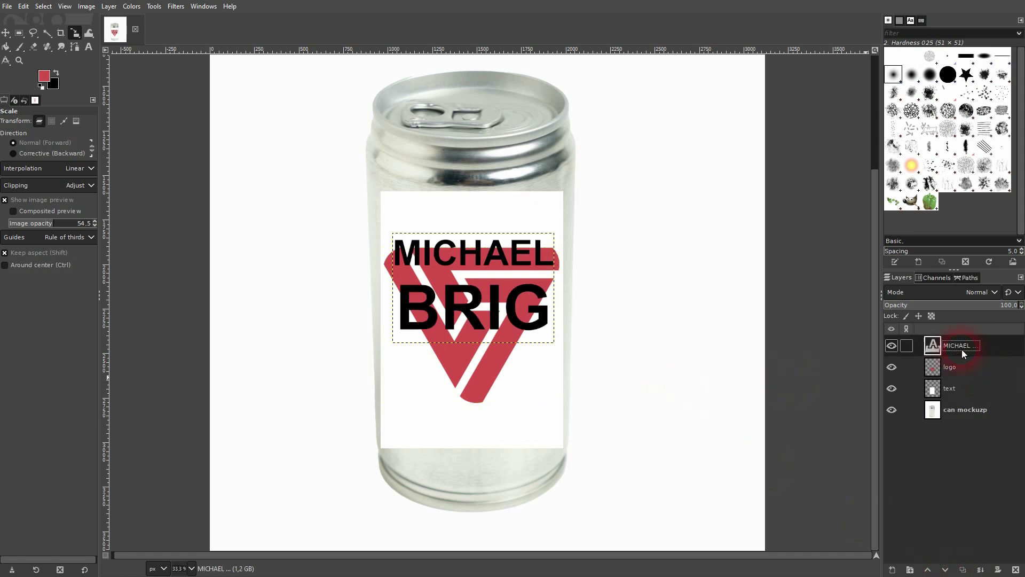
pyautogui.click(7, 34)
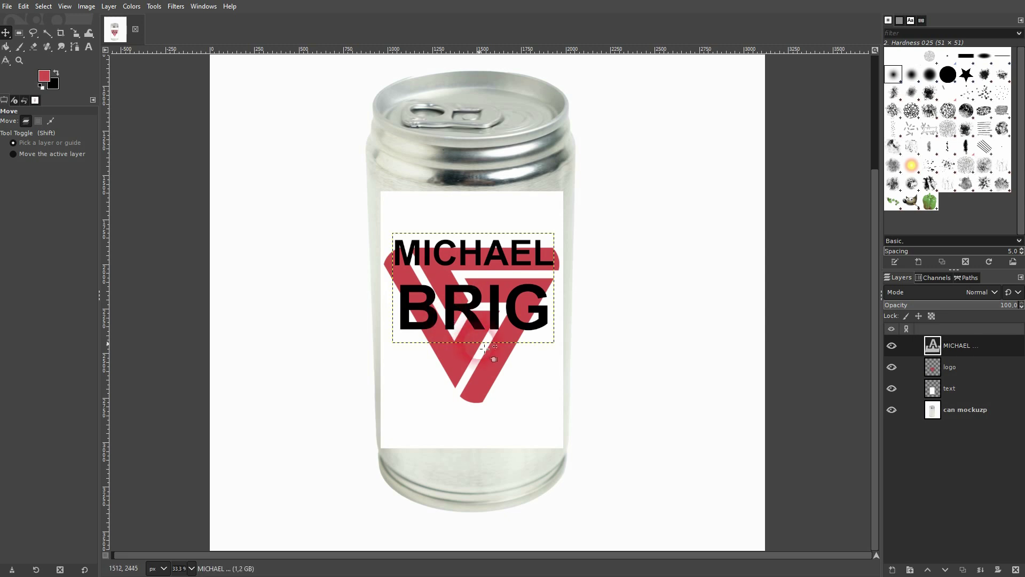
pyautogui.press('Up')
pyautogui.press('Up')
pyautogui.press('Up')
pyautogui.press('Up')
pyautogui.press('Up')
pyautogui.press('Up')
pyautogui.press('Up')
pyautogui.press('Up')
pyautogui.press('Up')
pyautogui.press('Up')
pyautogui.press('Up')
pyautogui.press('Up')
pyautogui.press('Up')
pyautogui.press('Up')
pyautogui.press('Up')
pyautogui.press('Up')
pyautogui.press('Up')
pyautogui.press('Up')
pyautogui.press('Up')
pyautogui.press('Up')
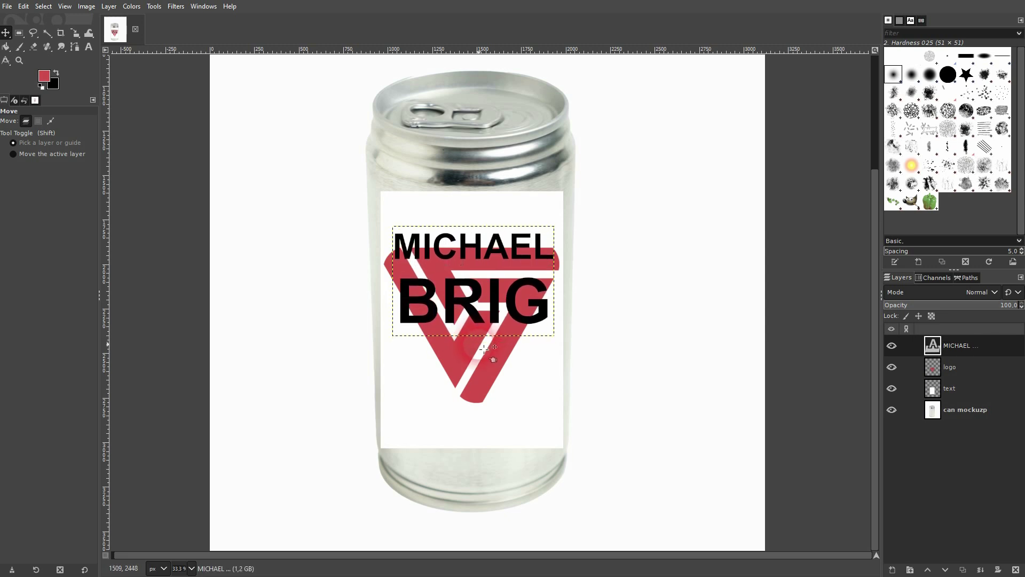
pyautogui.press('Up')
pyautogui.press('Up')
pyautogui.press('Up')
pyautogui.press('Up')
pyautogui.press('Up')
pyautogui.press('Up')
pyautogui.press('Up')
pyautogui.press('Up')
pyautogui.press('Up')
pyautogui.press('Up')
pyautogui.press('Up')
pyautogui.press('Up')
pyautogui.press('Up')
pyautogui.press('Up')
pyautogui.press('Up')
pyautogui.press('Up')
pyautogui.press('Up')
pyautogui.press('Up')
pyautogui.press('Up')
pyautogui.press('Up')
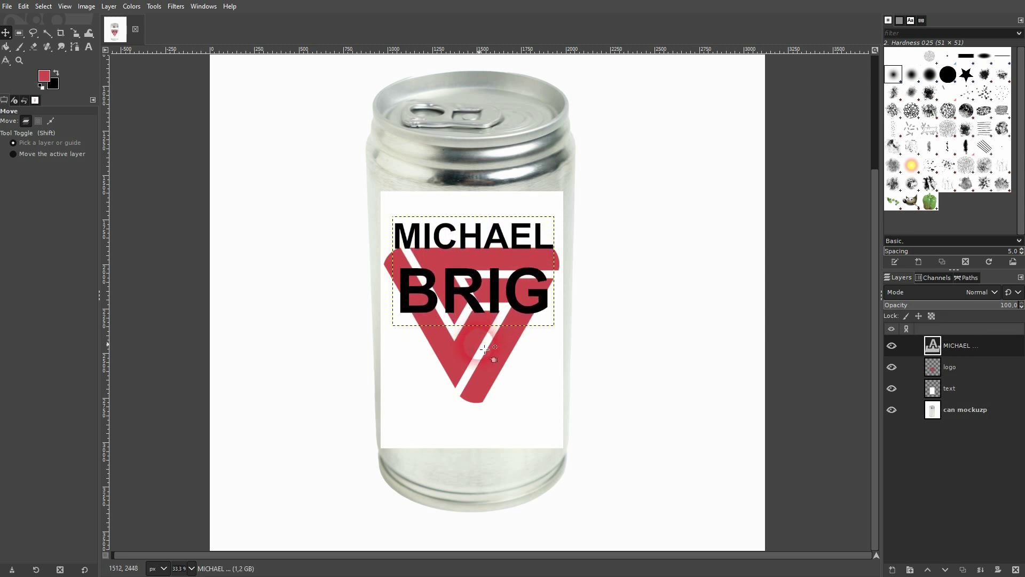
pyautogui.press('Up')
pyautogui.press('Up')
pyautogui.press('Up')
pyautogui.press('Up')
pyautogui.press('Up')
pyautogui.press('Up')
pyautogui.press('Up')
pyautogui.press('Up')
pyautogui.press('Up')
pyautogui.press('Up')
pyautogui.press('Up')
pyautogui.press('Up')
pyautogui.press('Up')
pyautogui.press('Up')
pyautogui.press('Up')
pyautogui.press('Up')
pyautogui.press('Up')
pyautogui.press('Up')
pyautogui.press('Up')
pyautogui.press('Up')
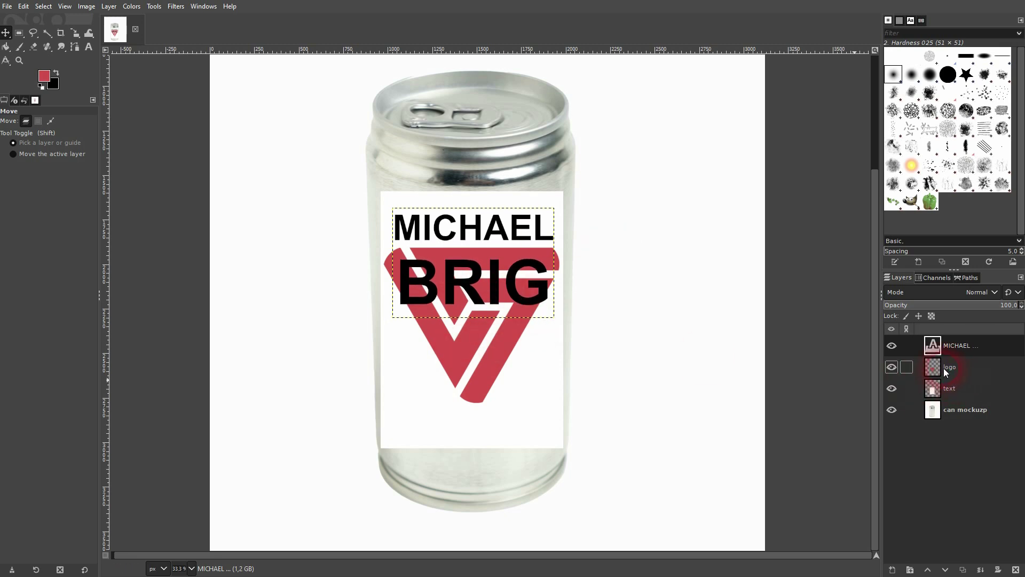
# Merge the text and logo down into the white label layer and check the result.
pyautogui.click(981, 569)
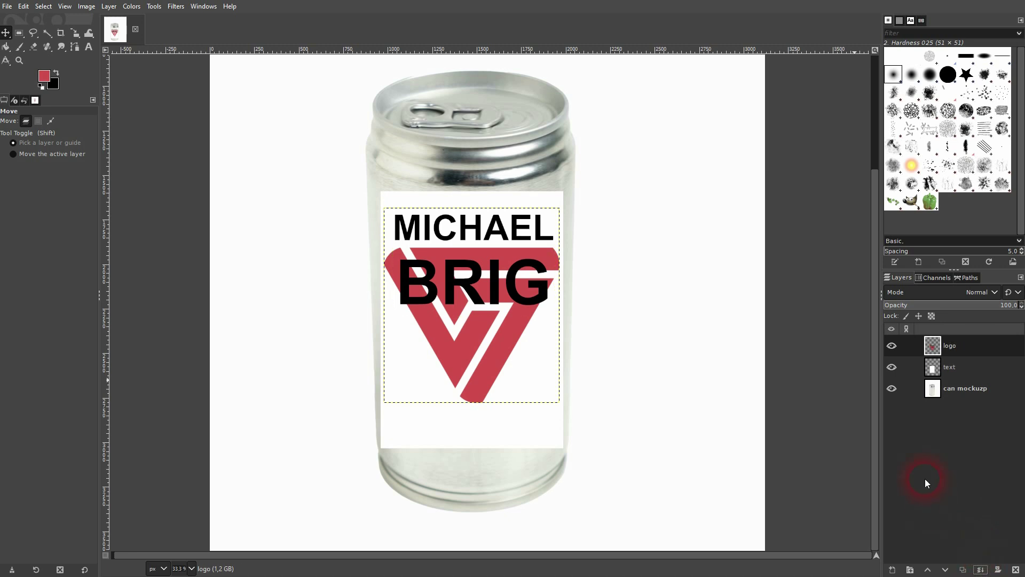
pyautogui.click(892, 346)
pyautogui.click(979, 569)
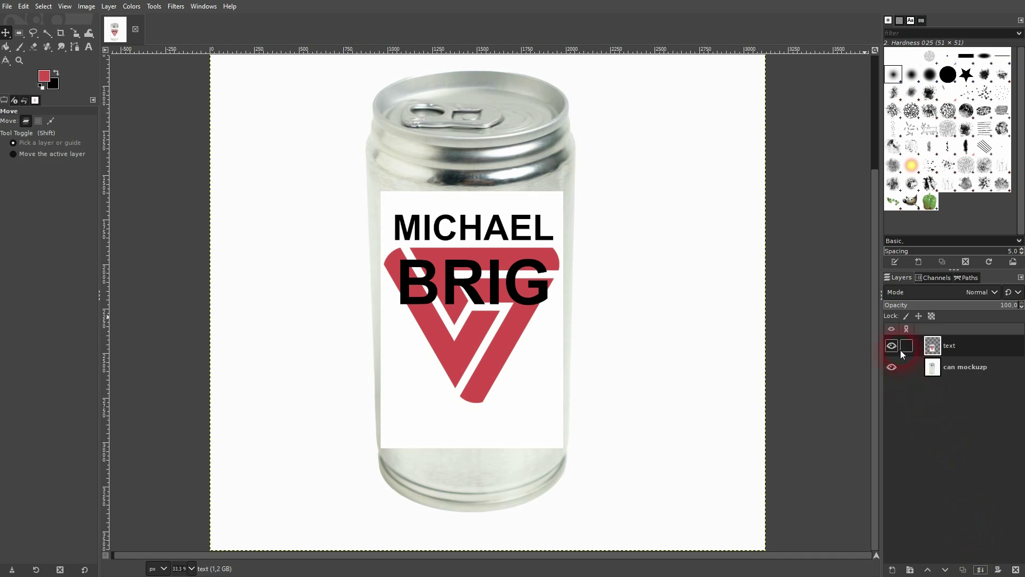
pyautogui.click(892, 347)
pyautogui.click(892, 347)
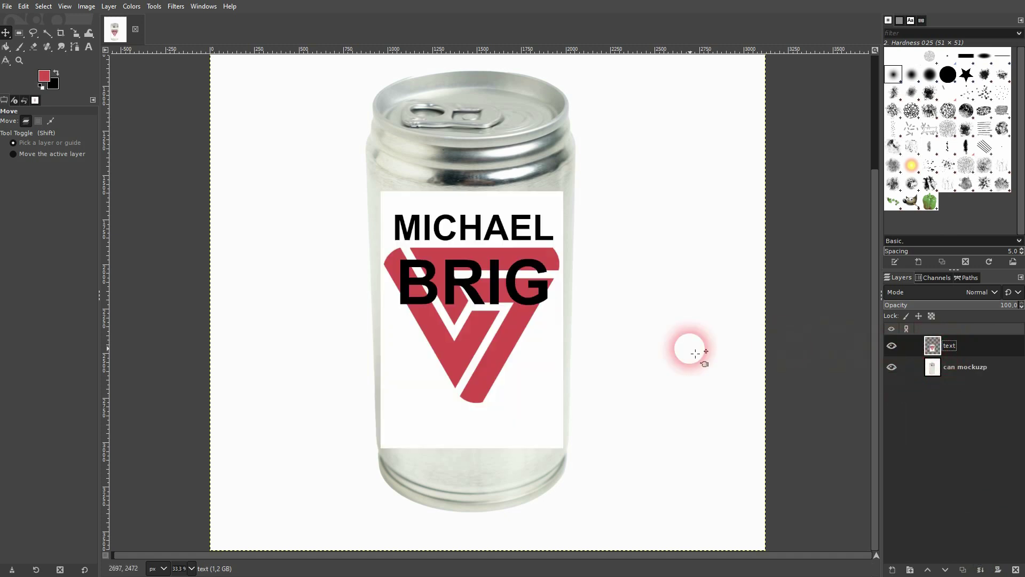
# Open the Curve Bend filter on the label layer, moved aside, with automatic preview enabled.
pyautogui.click(175, 6)
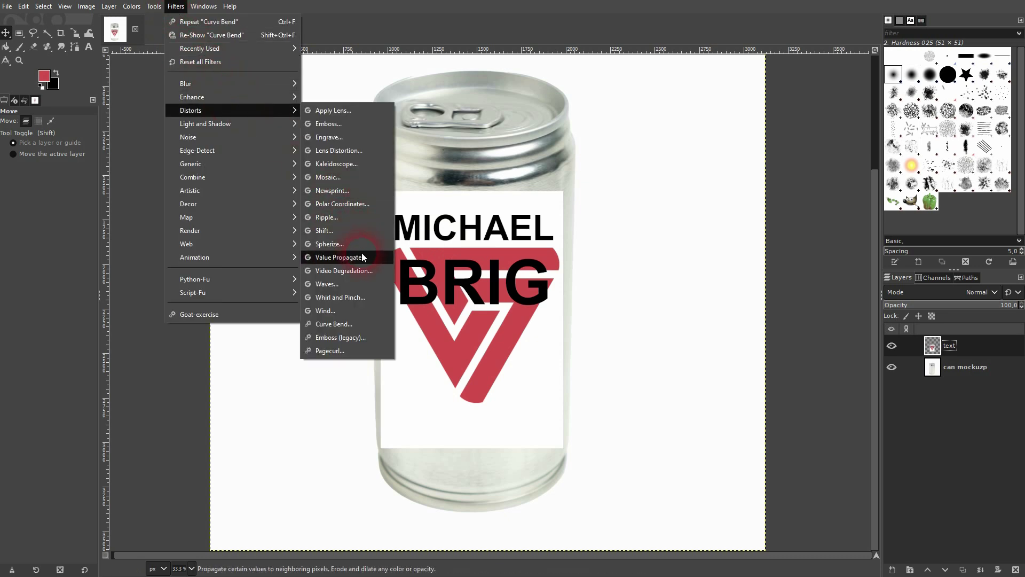
pyautogui.click(359, 324)
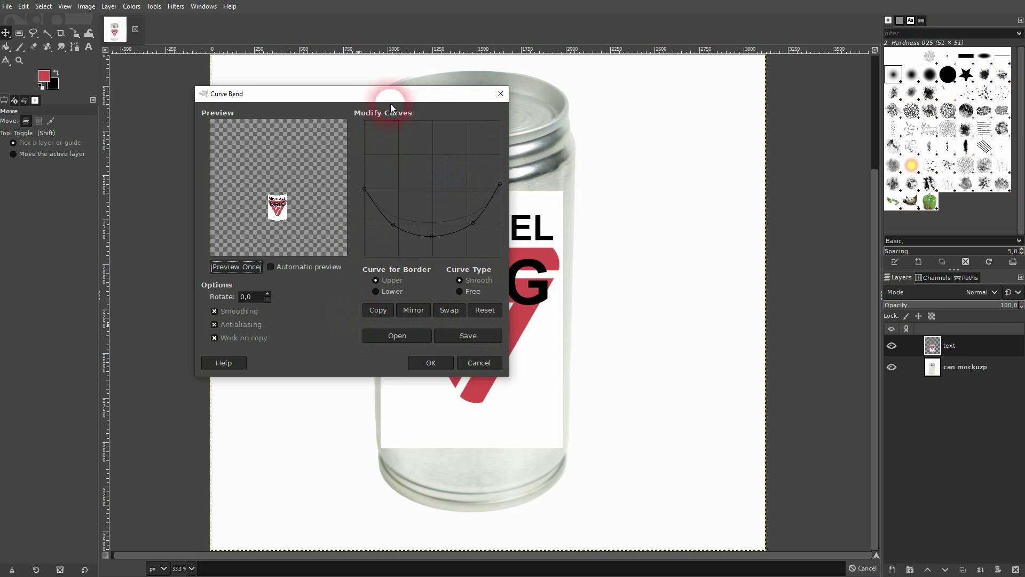
pyautogui.moveTo(390, 107); pyautogui.dragTo(234, 110)
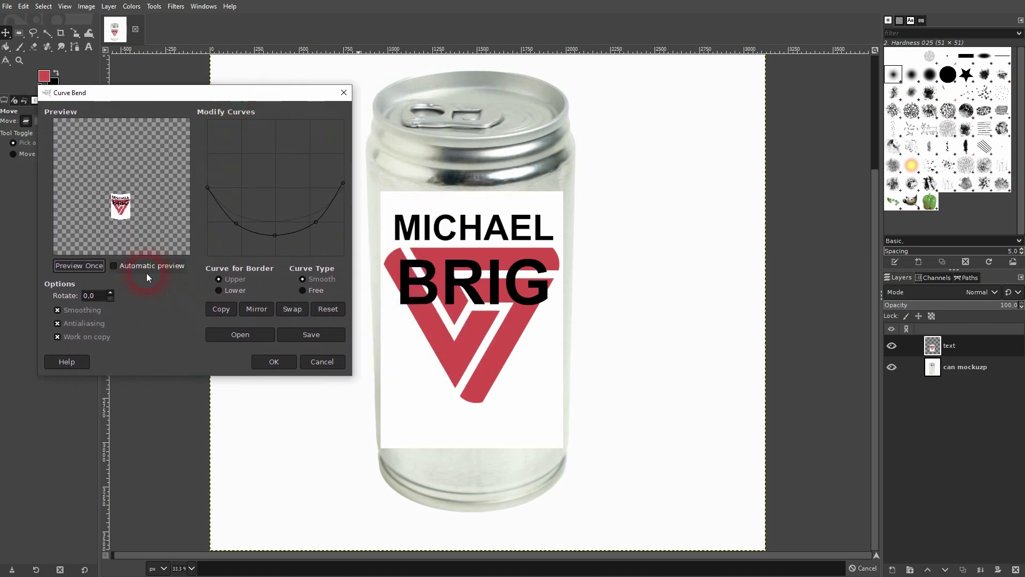
pyautogui.click(114, 266)
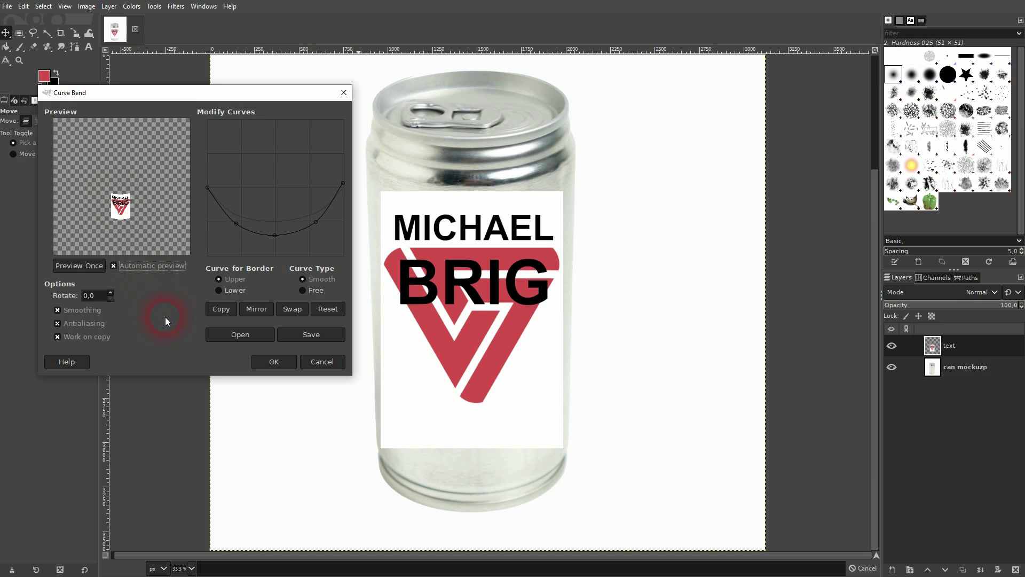
# Reset both the Upper and Lower border curves to flat and toggle Work on copy.
pyautogui.click(324, 310)
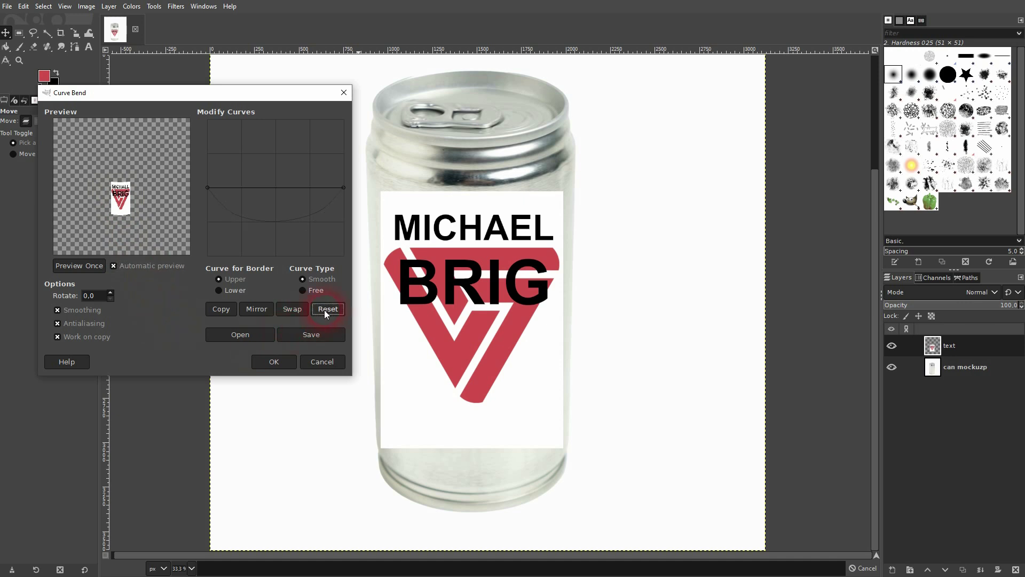
pyautogui.click(230, 290)
pyautogui.click(330, 309)
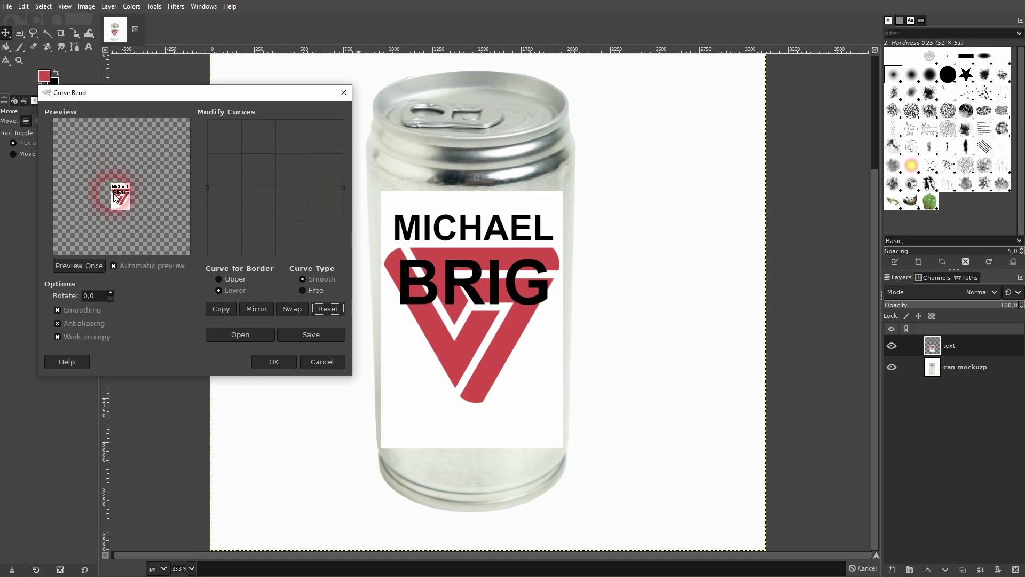
pyautogui.click(57, 337)
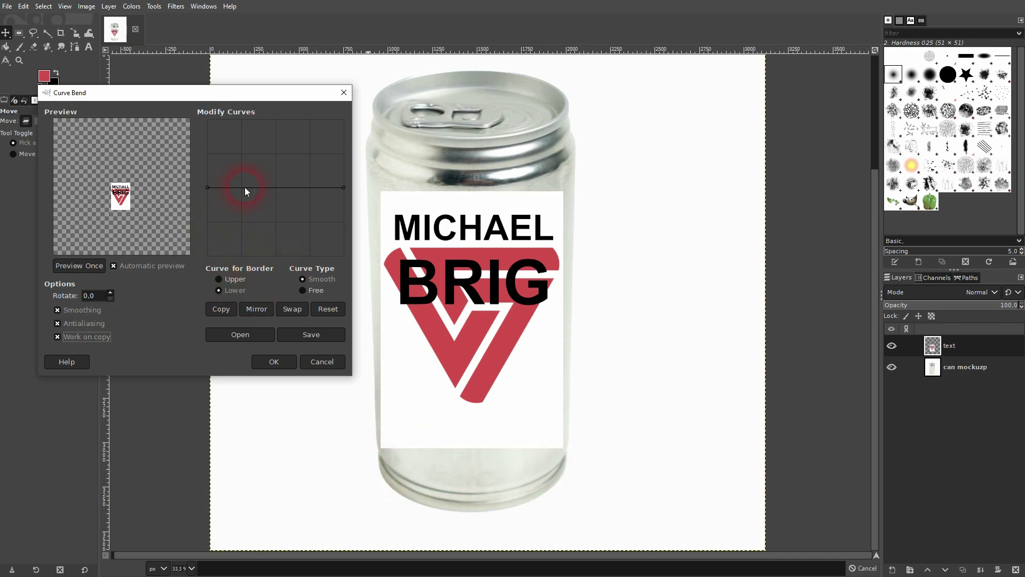
# Pull the Lower curve's centre down and adjust left and right control points into a smooth sagging arc.
pyautogui.moveTo(276, 187); pyautogui.dragTo(277, 224)
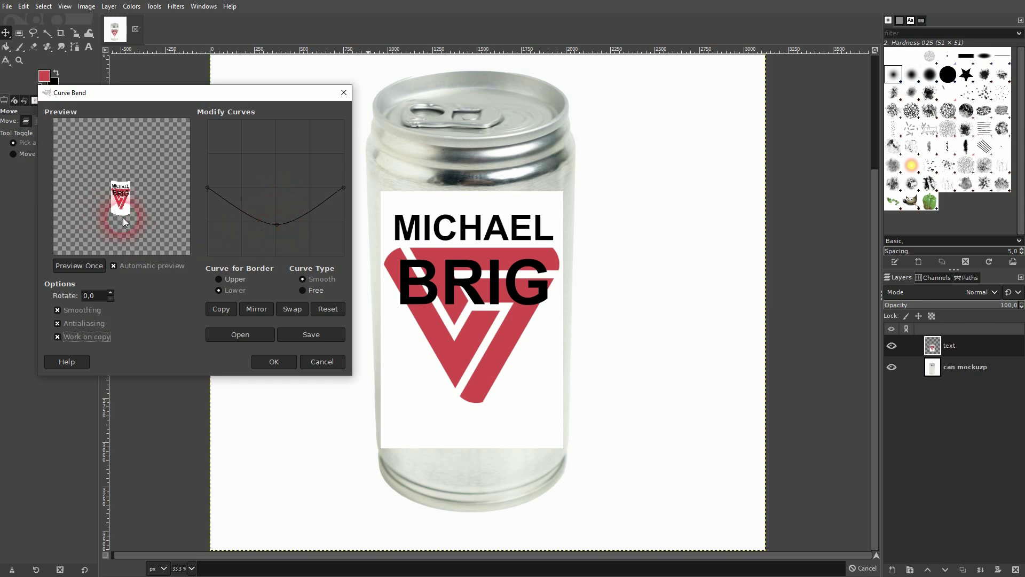
pyautogui.moveTo(226, 200); pyautogui.dragTo(228, 210)
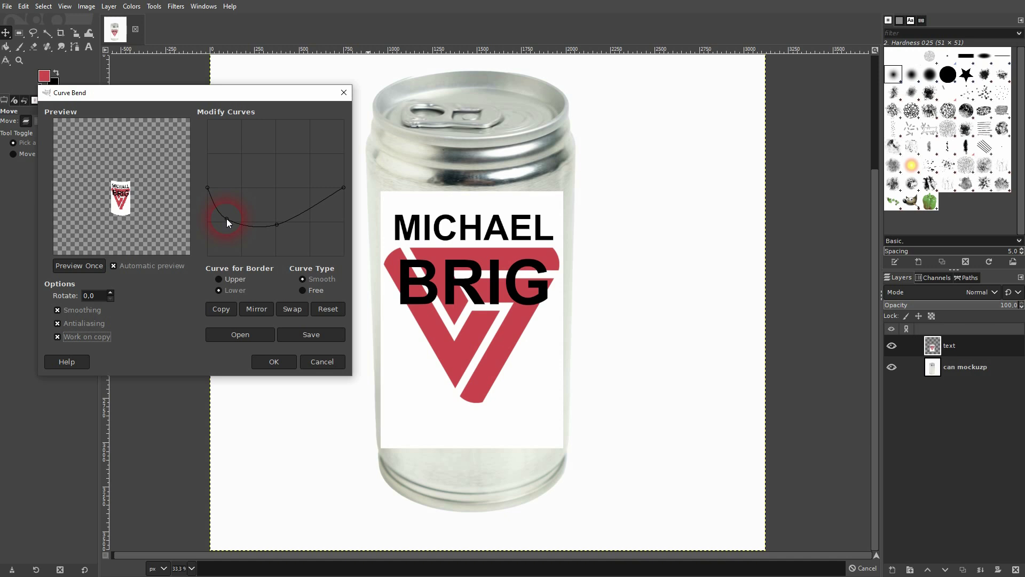
pyautogui.moveTo(232, 221); pyautogui.dragTo(321, 212)
pyautogui.click(262, 230)
pyautogui.moveTo(281, 226); pyautogui.dragTo(277, 229)
pyautogui.moveTo(321, 212); pyautogui.dragTo(323, 213)
pyautogui.moveTo(228, 216); pyautogui.dragTo(229, 218)
# Switch to the Upper curve and pull its middle down into a U with a left control point.
pyautogui.click(226, 278)
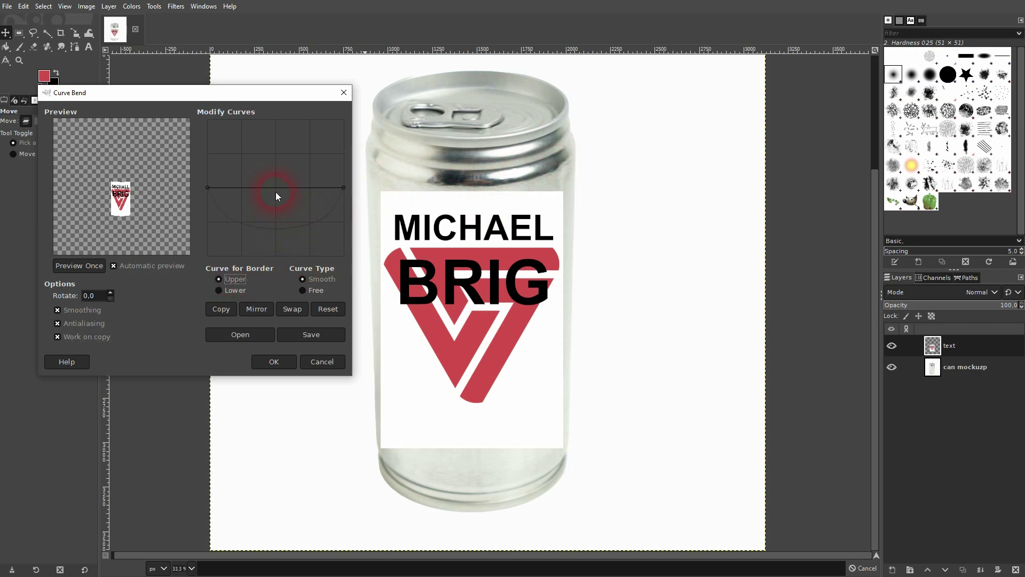
pyautogui.moveTo(277, 187); pyautogui.dragTo(328, 216)
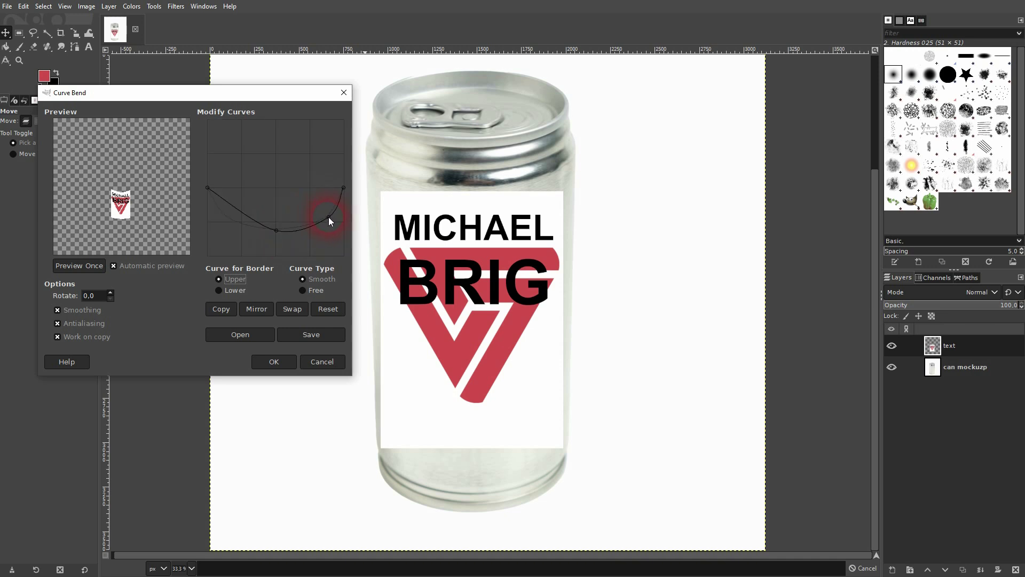
pyautogui.click(234, 204)
pyautogui.moveTo(227, 220); pyautogui.dragTo(228, 220)
pyautogui.moveTo(276, 231); pyautogui.dragTo(275, 234)
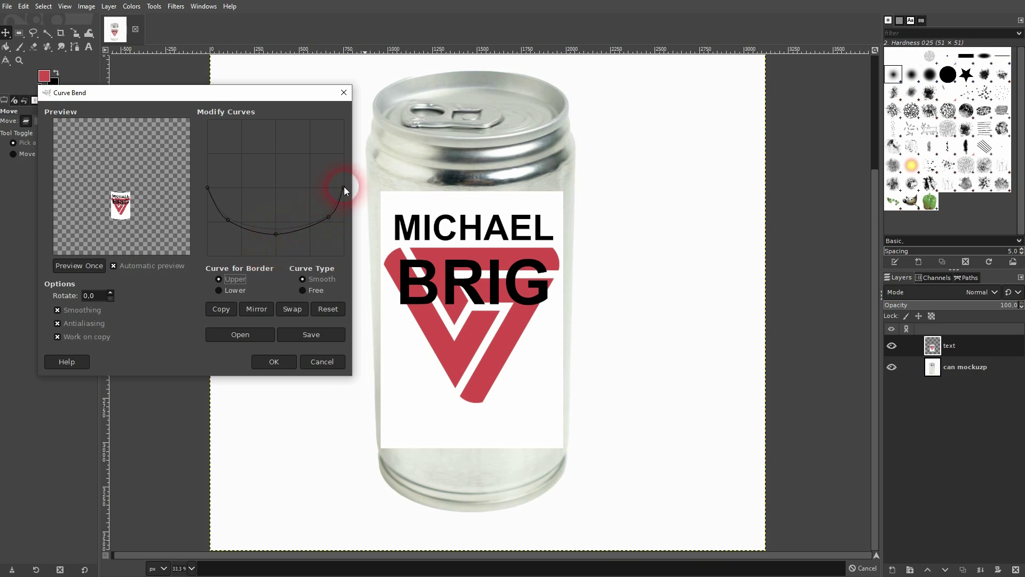
# Raise the Upper curve's right side, uncheck Work on copy, and apply the bend with OK.
pyautogui.moveTo(344, 181); pyautogui.dragTo(341, 171)
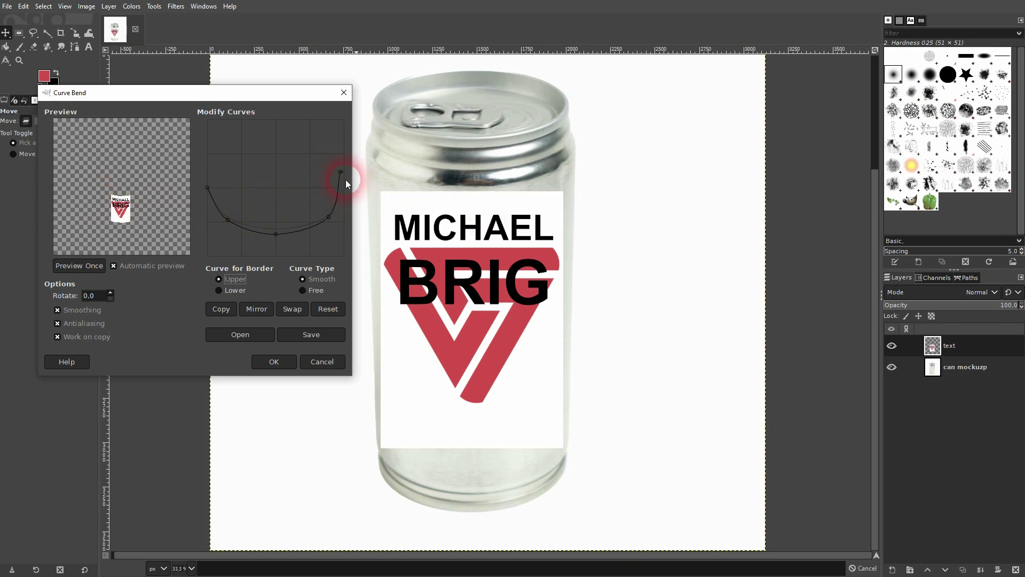
pyautogui.moveTo(342, 168); pyautogui.dragTo(348, 175)
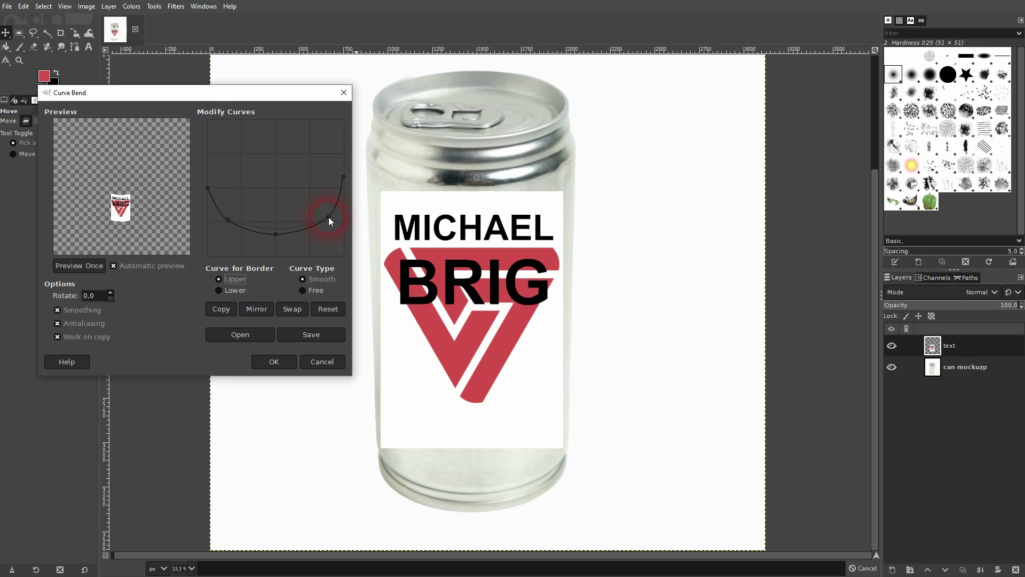
pyautogui.moveTo(329, 217); pyautogui.dragTo(328, 210)
pyautogui.click(87, 339)
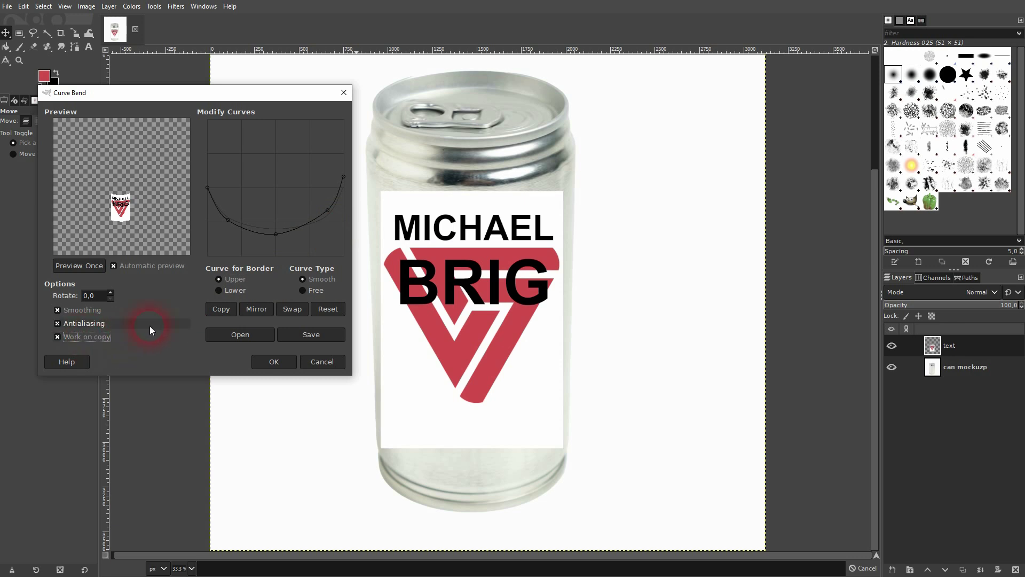
pyautogui.click(274, 362)
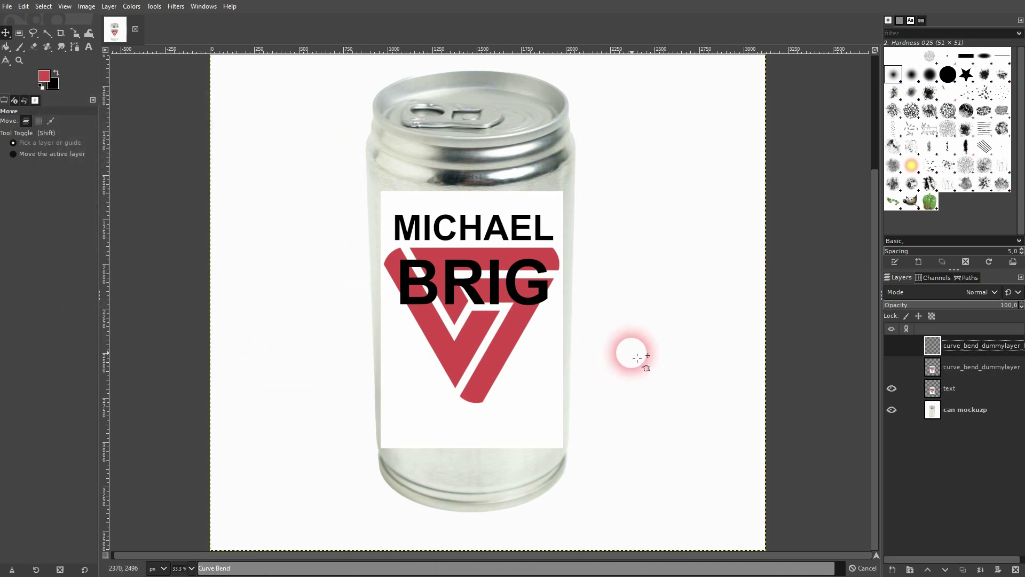
# Show the bent curve_bend layer, hide the flat text layer, and move the label into place.
pyautogui.click(892, 345)
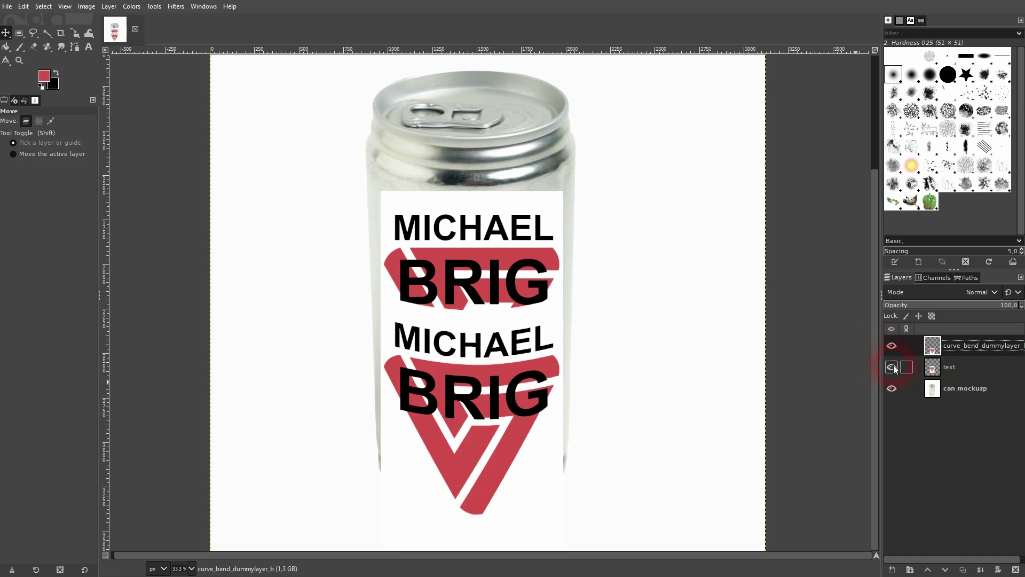
pyautogui.click(892, 368)
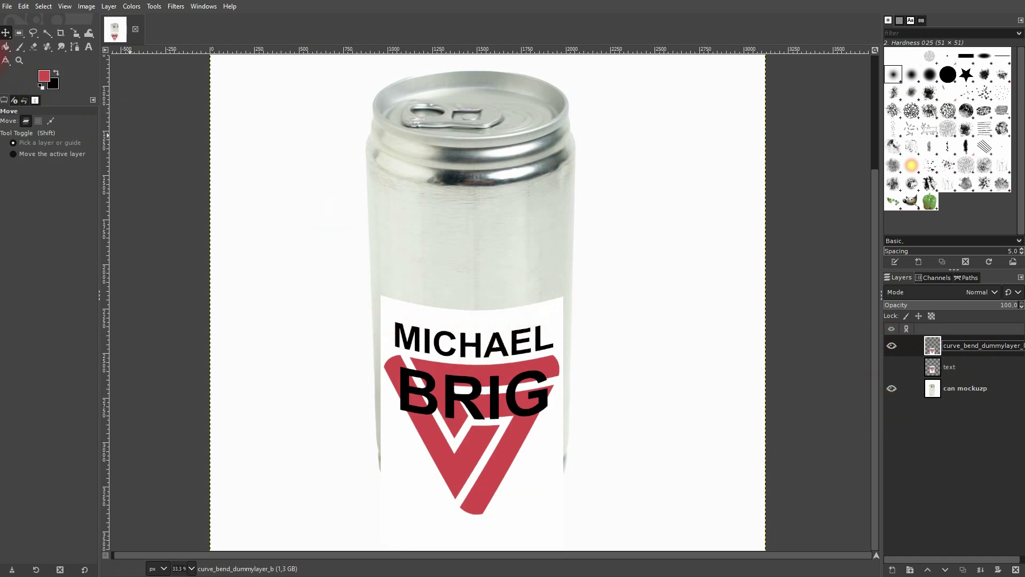
pyautogui.moveTo(457, 357); pyautogui.dragTo(458, 235)
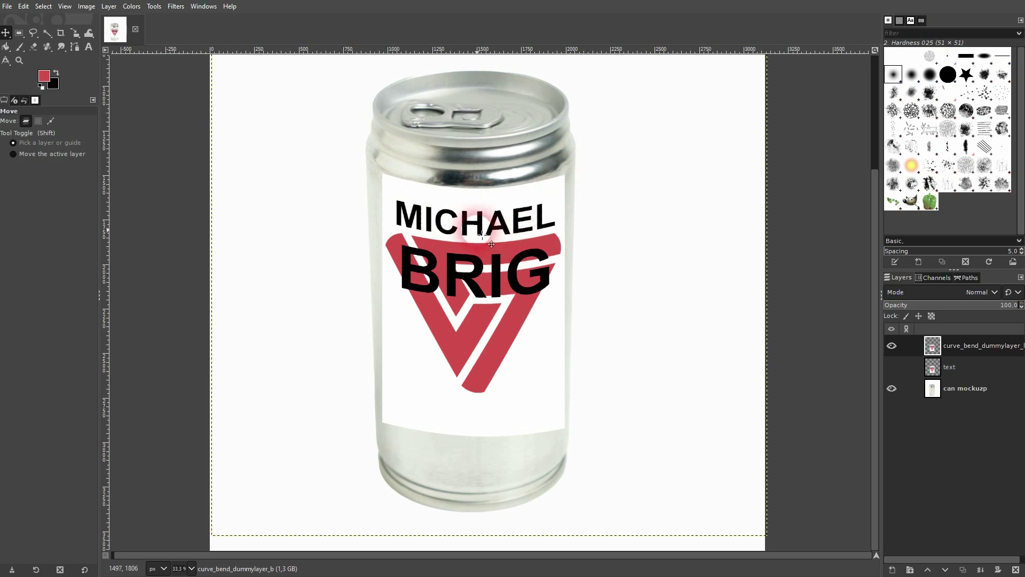
pyautogui.moveTo(478, 238); pyautogui.dragTo(475, 264)
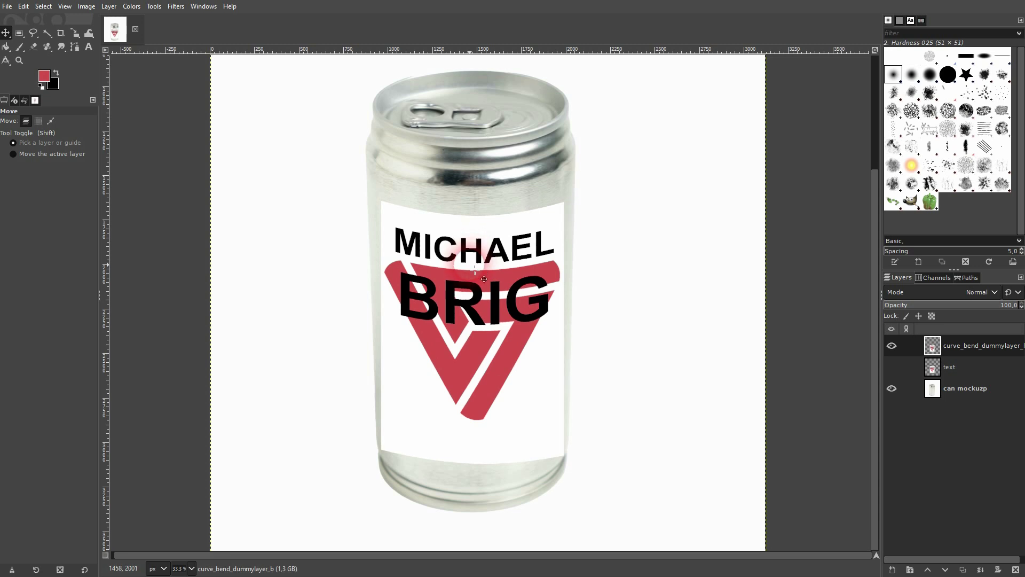
# Set the bent label layer's blend mode to Multiply.
pyautogui.click(988, 295)
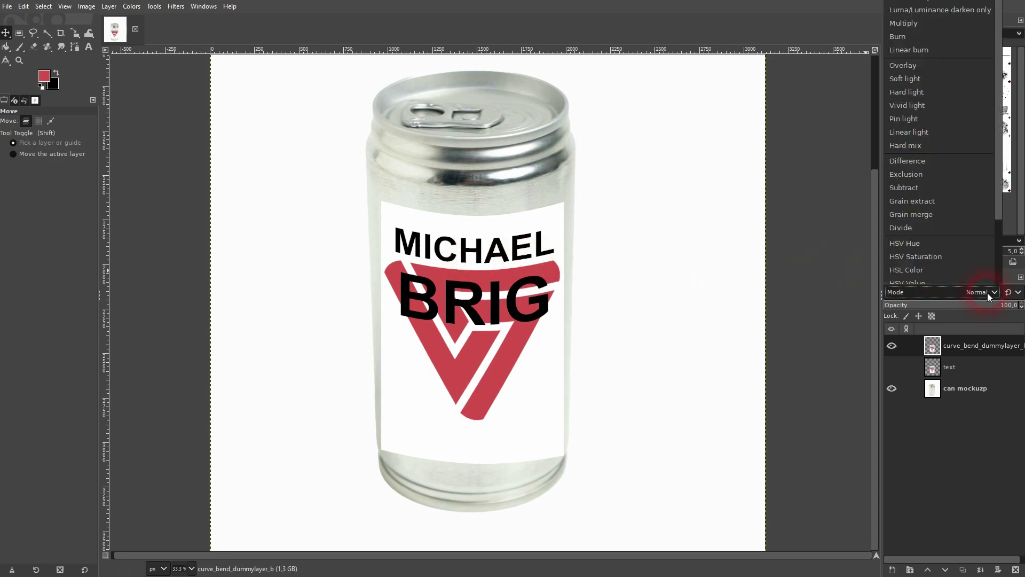
pyautogui.click(898, 25)
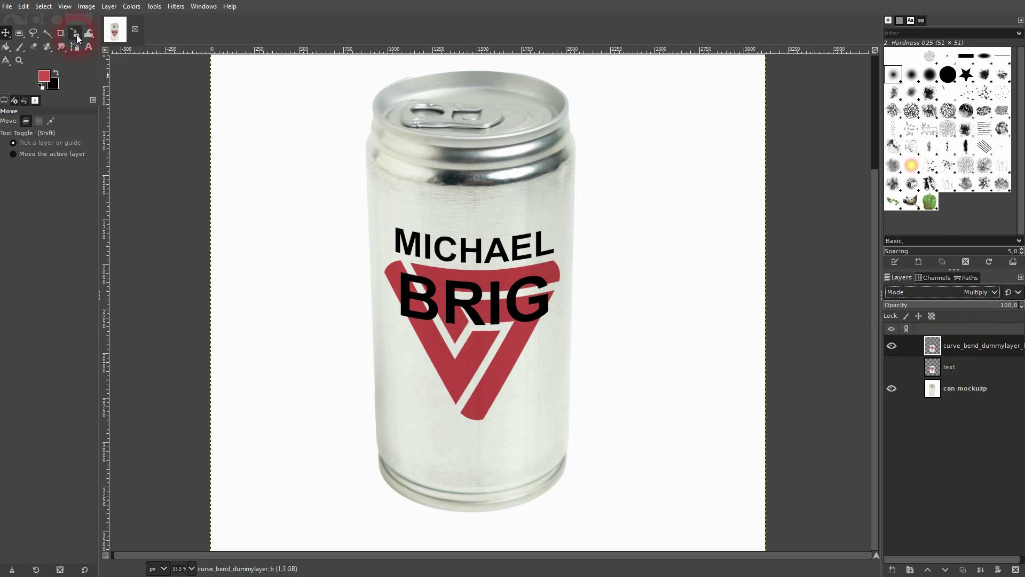
pyautogui.moveTo(76, 34); pyautogui.dragTo(131, 101)
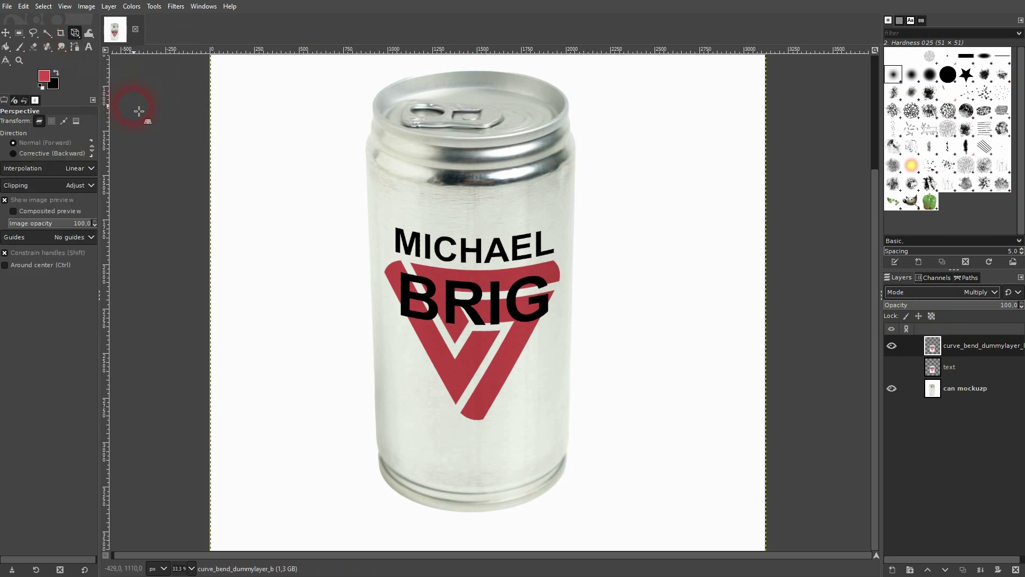
# Cancel the first perspective attempt and crop the label layer to its content.
pyautogui.click(483, 334)
pyautogui.scroll(-3, 484, 334)
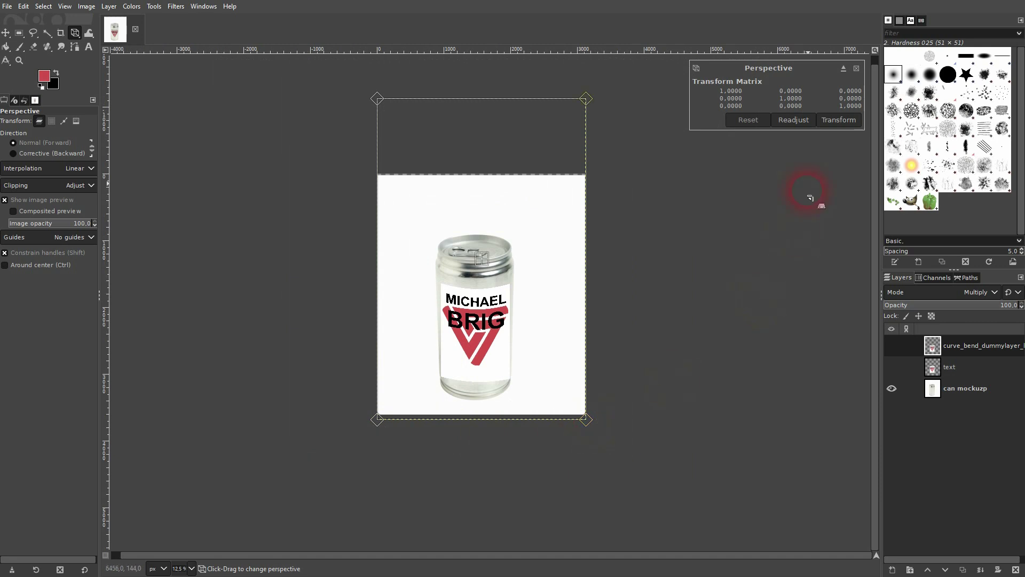
pyautogui.click(857, 68)
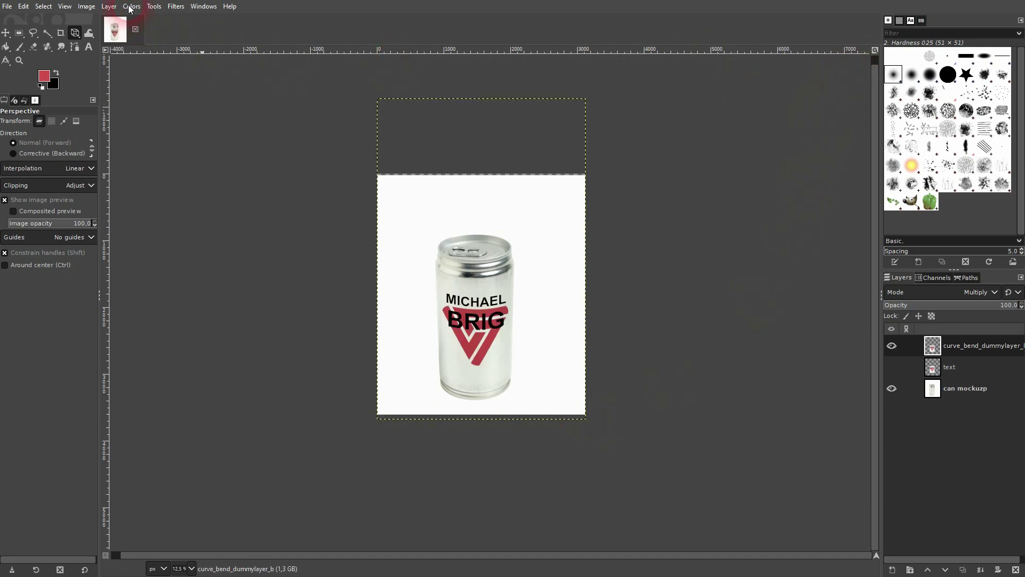
pyautogui.click(132, 5)
pyautogui.click(136, 226)
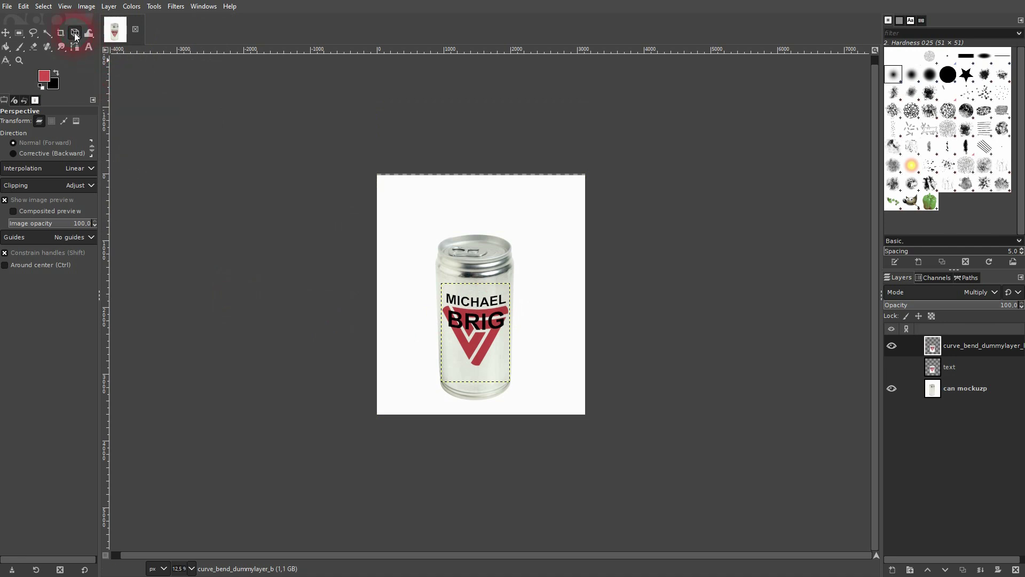
# Start a perspective transform on the cropped label and raise its top corners.
pyautogui.click(513, 333)
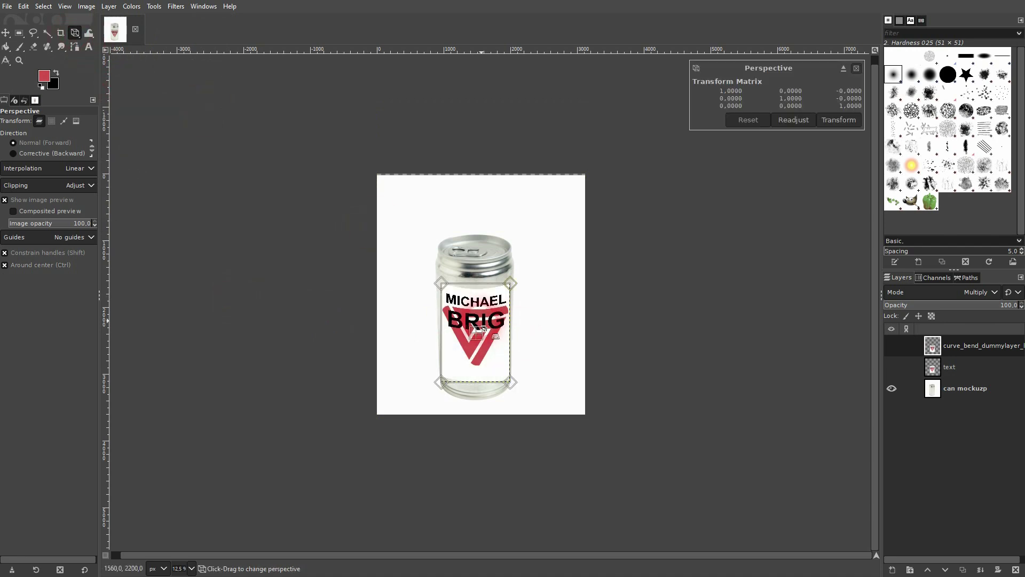
pyautogui.scroll(3, 488, 331)
pyautogui.scroll(2, 487, 331)
pyautogui.scroll(-2, 507, 256)
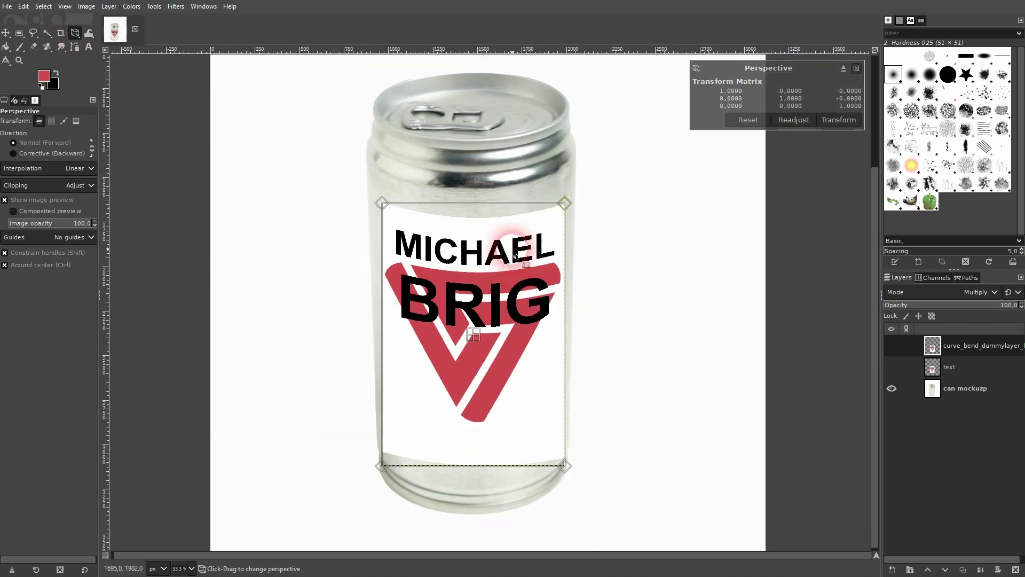
pyautogui.click(564, 205)
pyautogui.moveTo(564, 205); pyautogui.dragTo(561, 172)
pyautogui.moveTo(382, 203); pyautogui.dragTo(383, 177)
# Adjust the label's bottom corners to fit the can body and apply the perspective transform.
pyautogui.moveTo(565, 465)
pyautogui.mouseDown()
pyautogui.moveTo(584, 453)
pyautogui.moveTo(568, 470)
pyautogui.mouseUp()
pyautogui.moveTo(388, 472); pyautogui.dragTo(389, 476)
pyautogui.moveTo(576, 474); pyautogui.dragTo(573, 478)
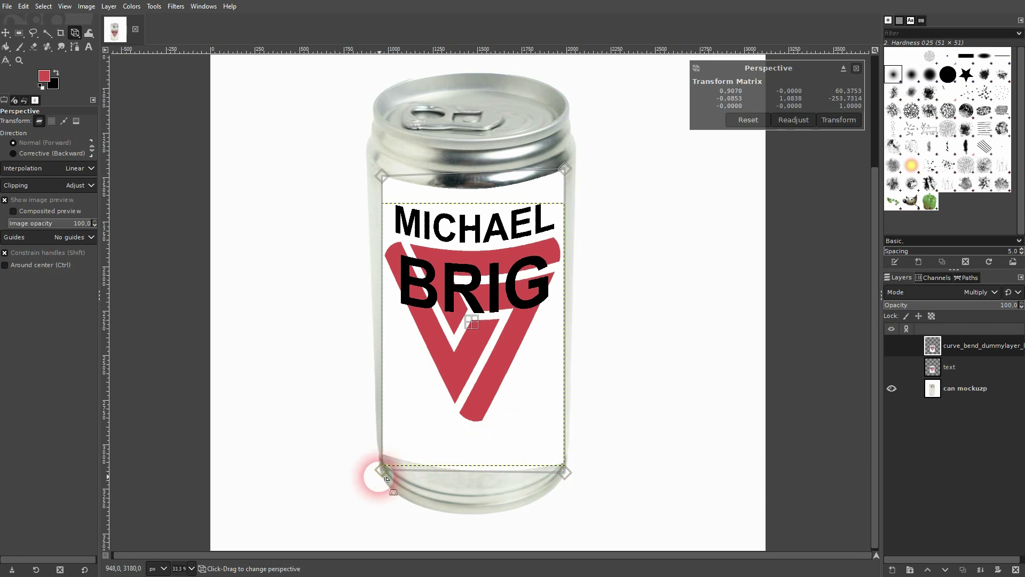
pyautogui.moveTo(379, 473); pyautogui.dragTo(390, 434)
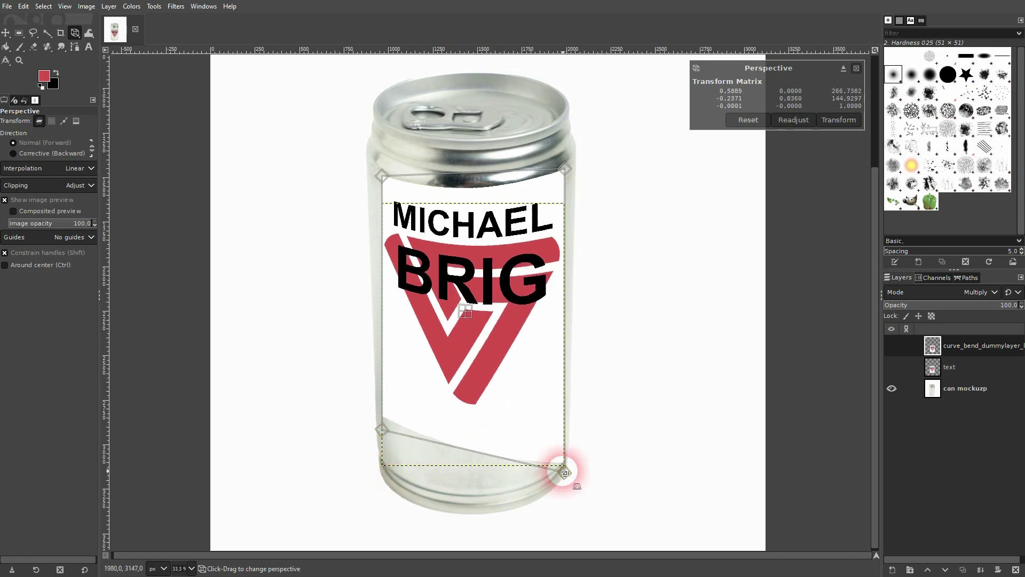
pyautogui.moveTo(561, 474); pyautogui.dragTo(569, 432)
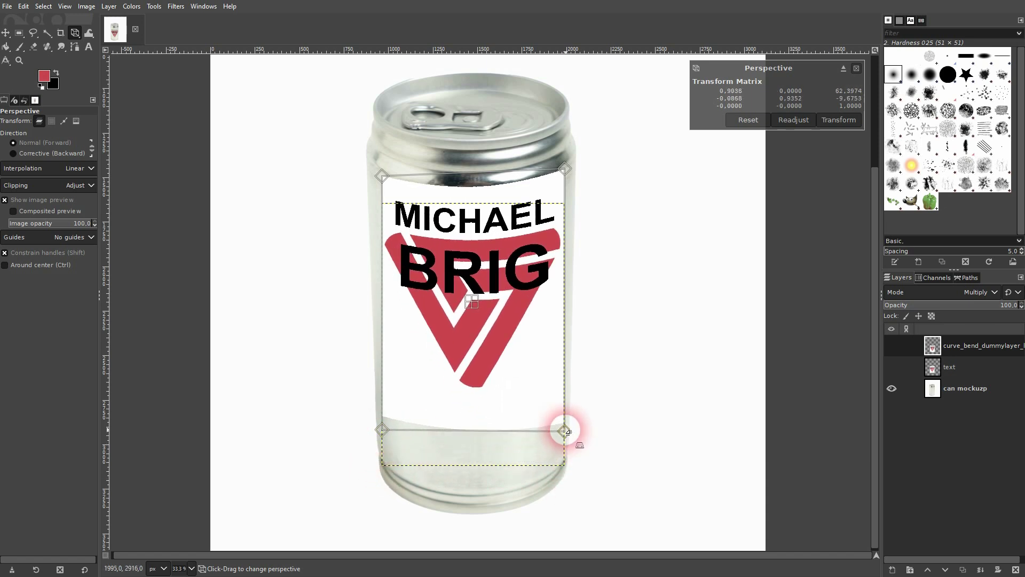
pyautogui.click(839, 120)
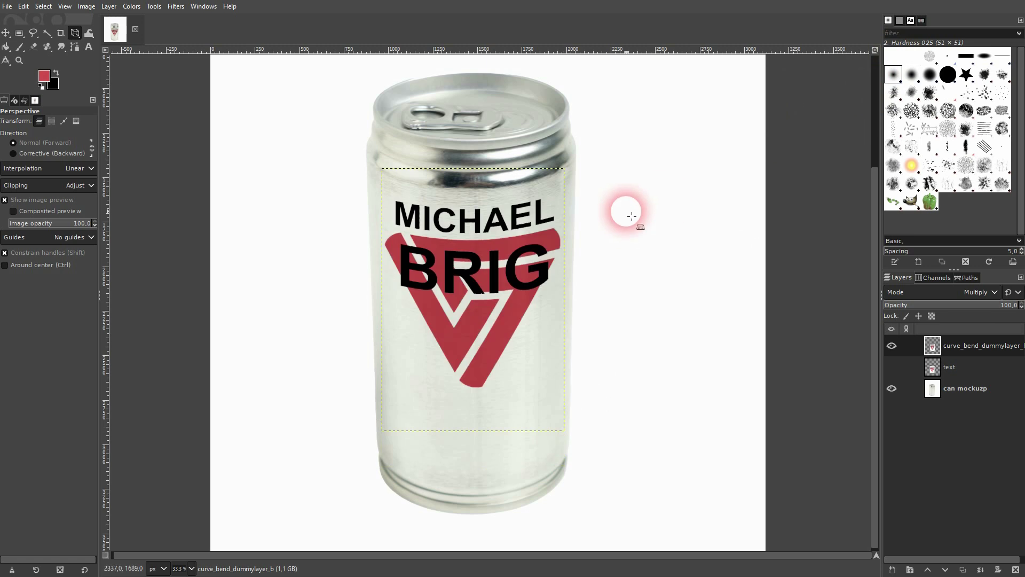
# Move the warped label lower on the can, then make the can mockuzp layer active.
pyautogui.click(5, 32)
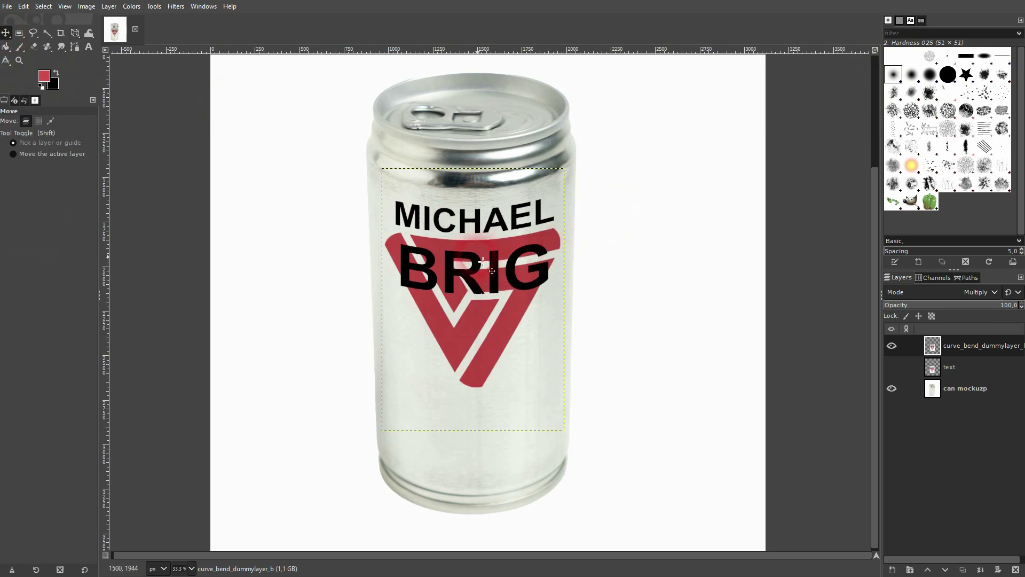
pyautogui.moveTo(483, 262); pyautogui.dragTo(485, 303)
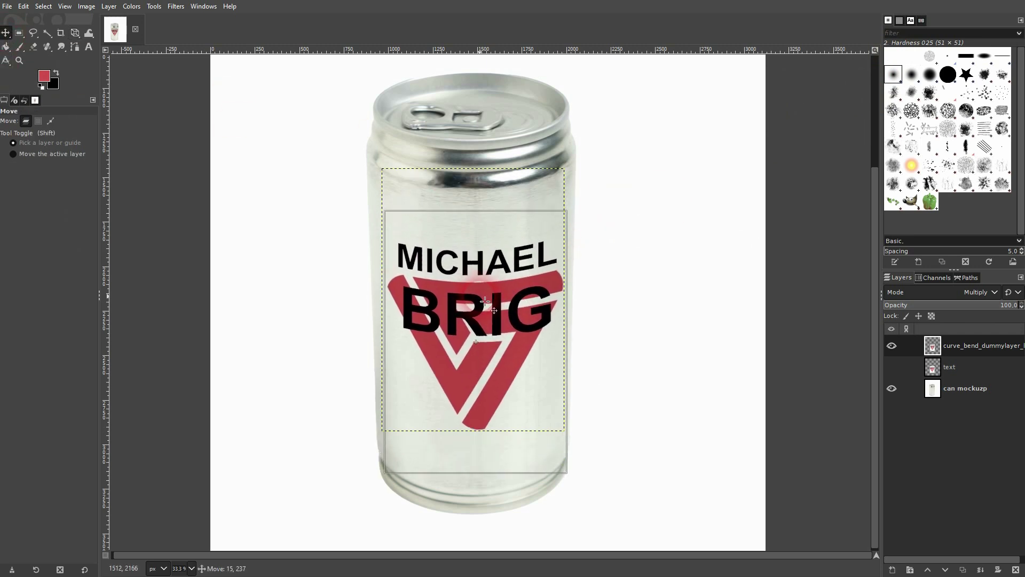
pyautogui.click(970, 393)
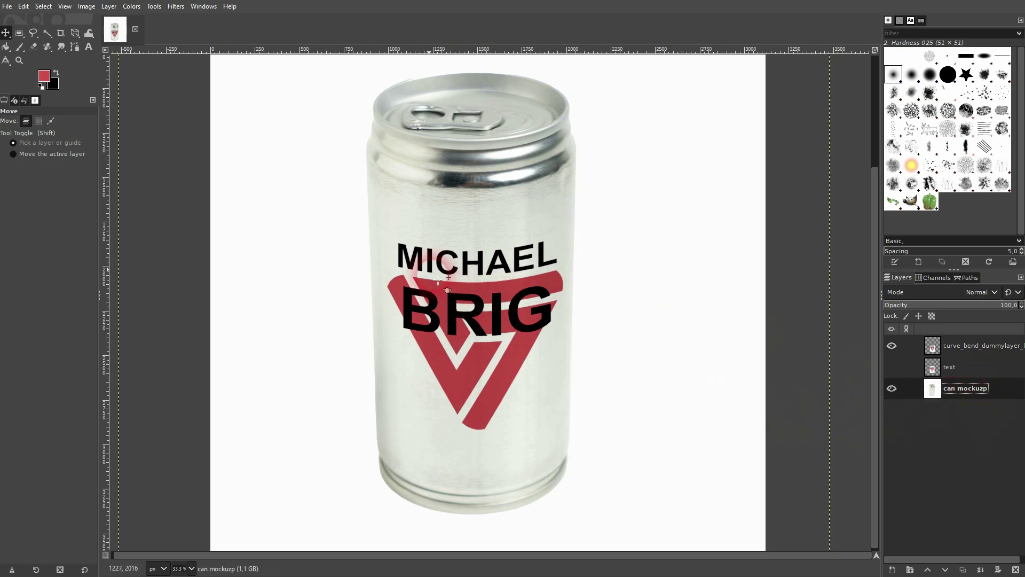